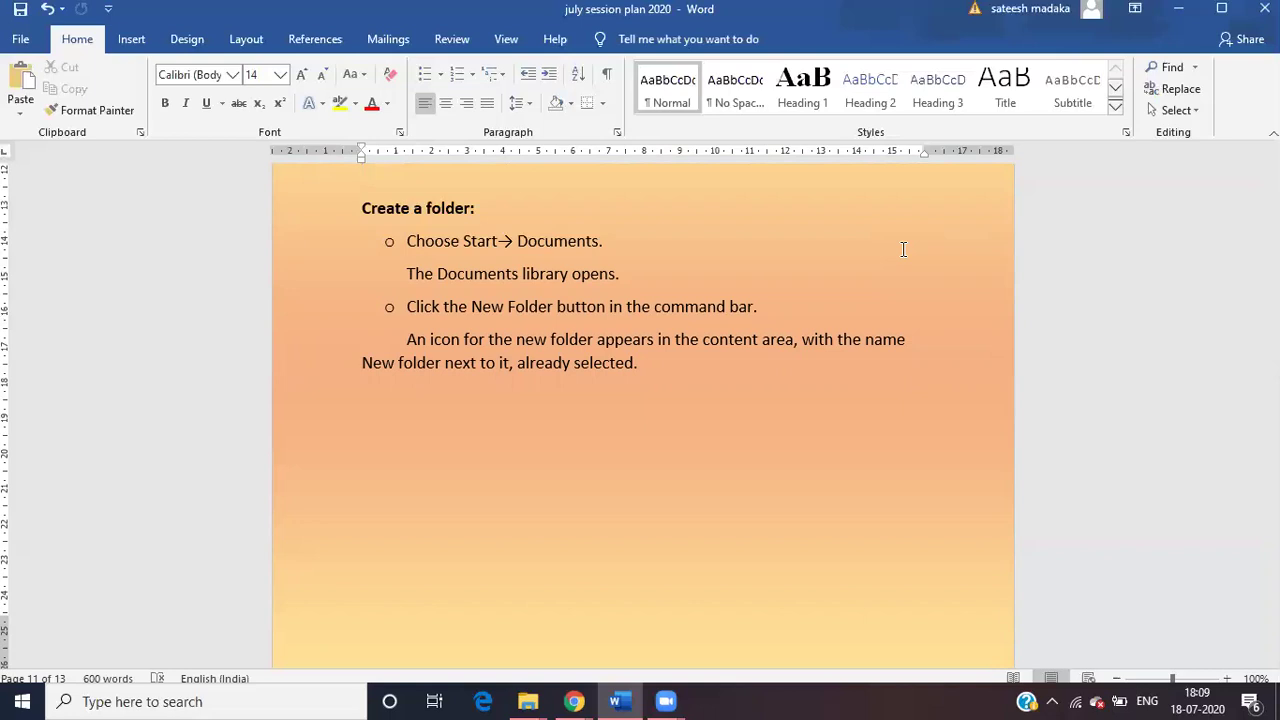
- Read through the "Create a folder" instructions and the surrounding pages in the document
key("ctrl+v")
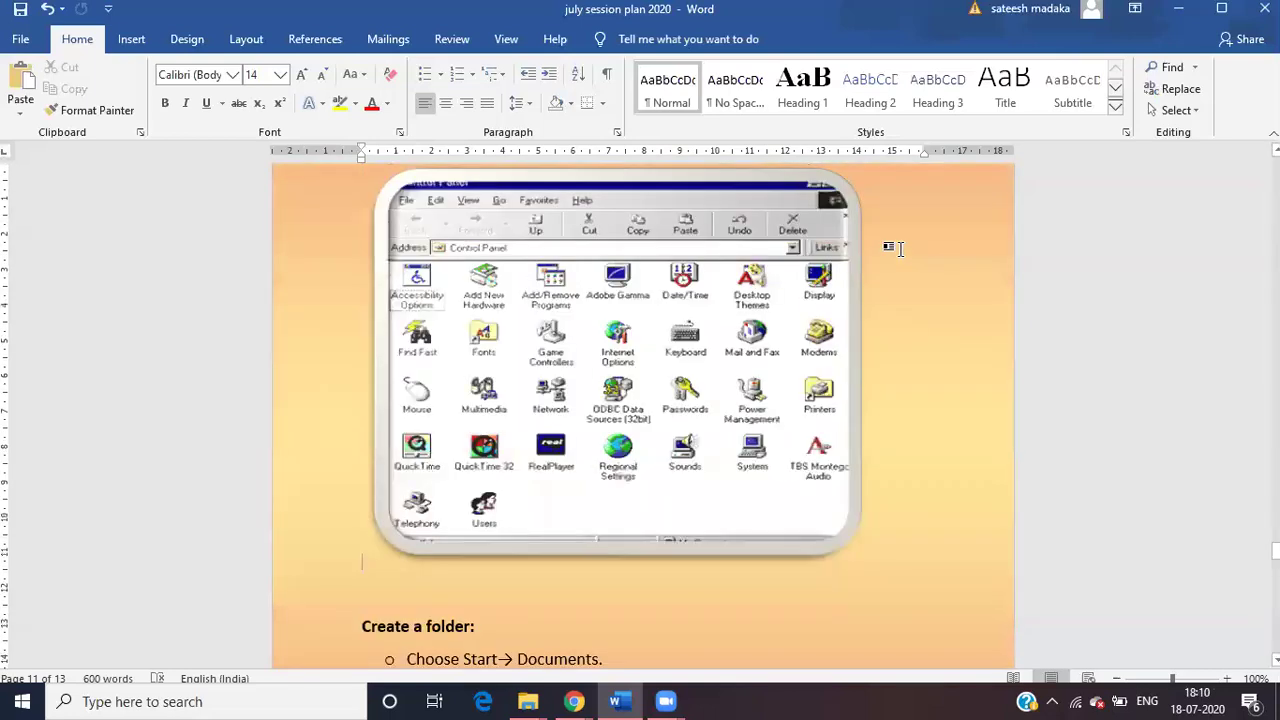
scroll(901, 249, "down", 3)
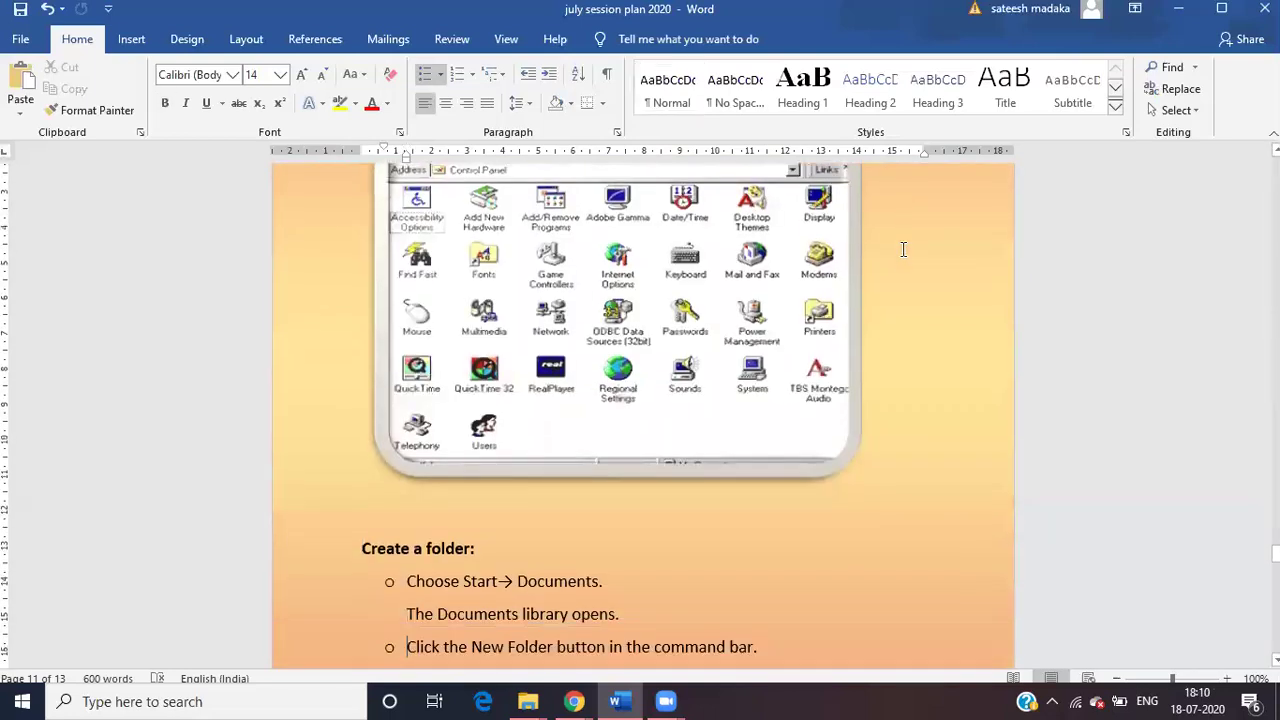
scroll(903, 249, "down", 9)
scroll(903, 249, "up", 4)
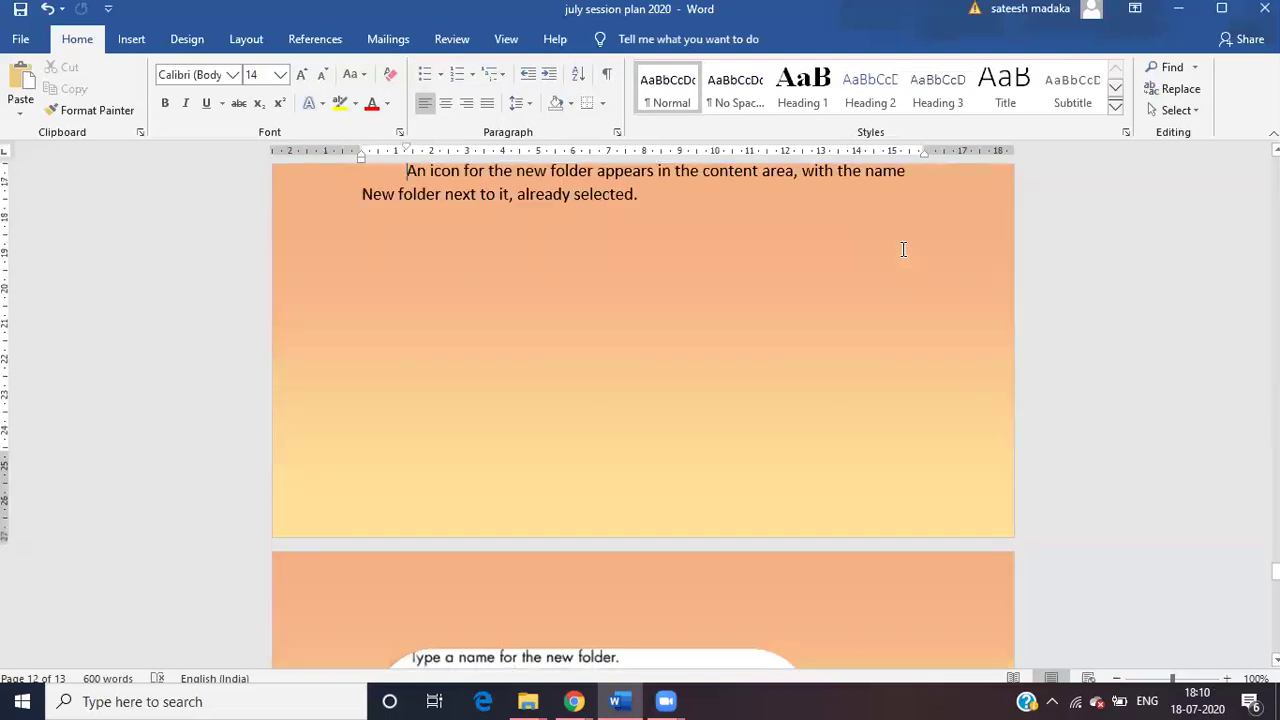
key("Up")
key("Up")
key("Up")
key("Up")
key("Up")
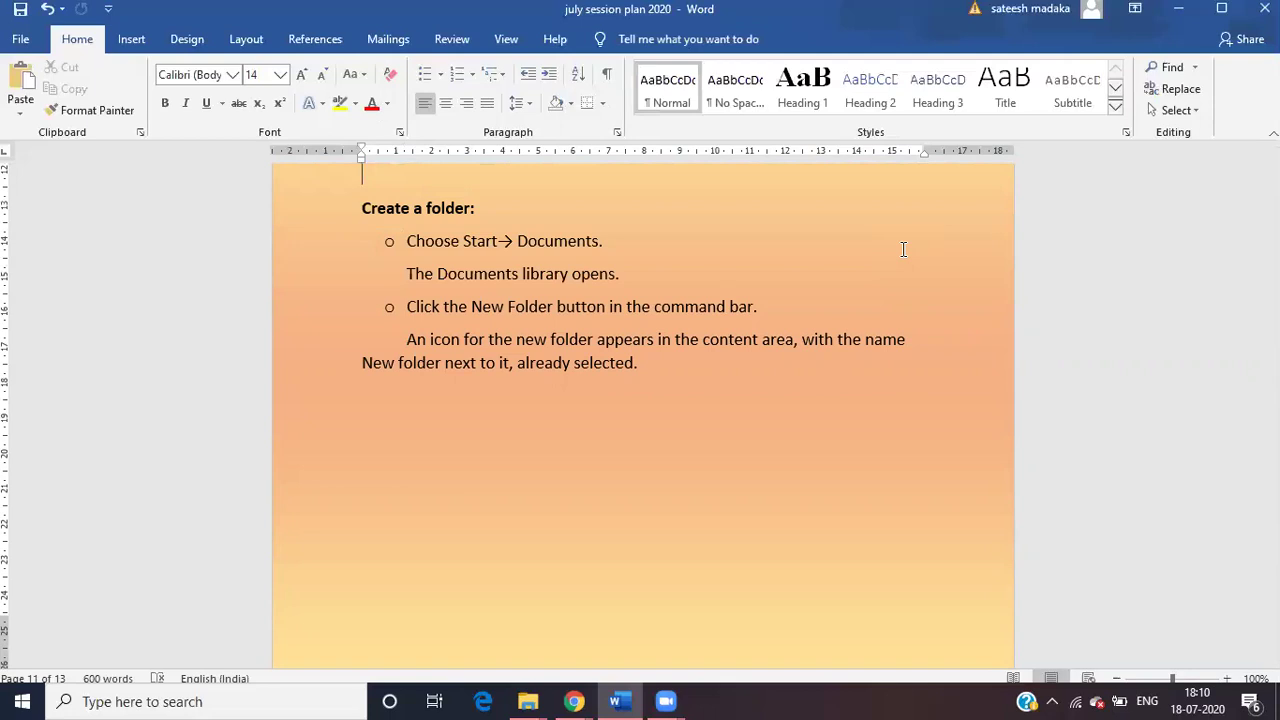
- Minimize the document and create a new folder named "library" on an empty area of the desktop
left_click(1180, 12)
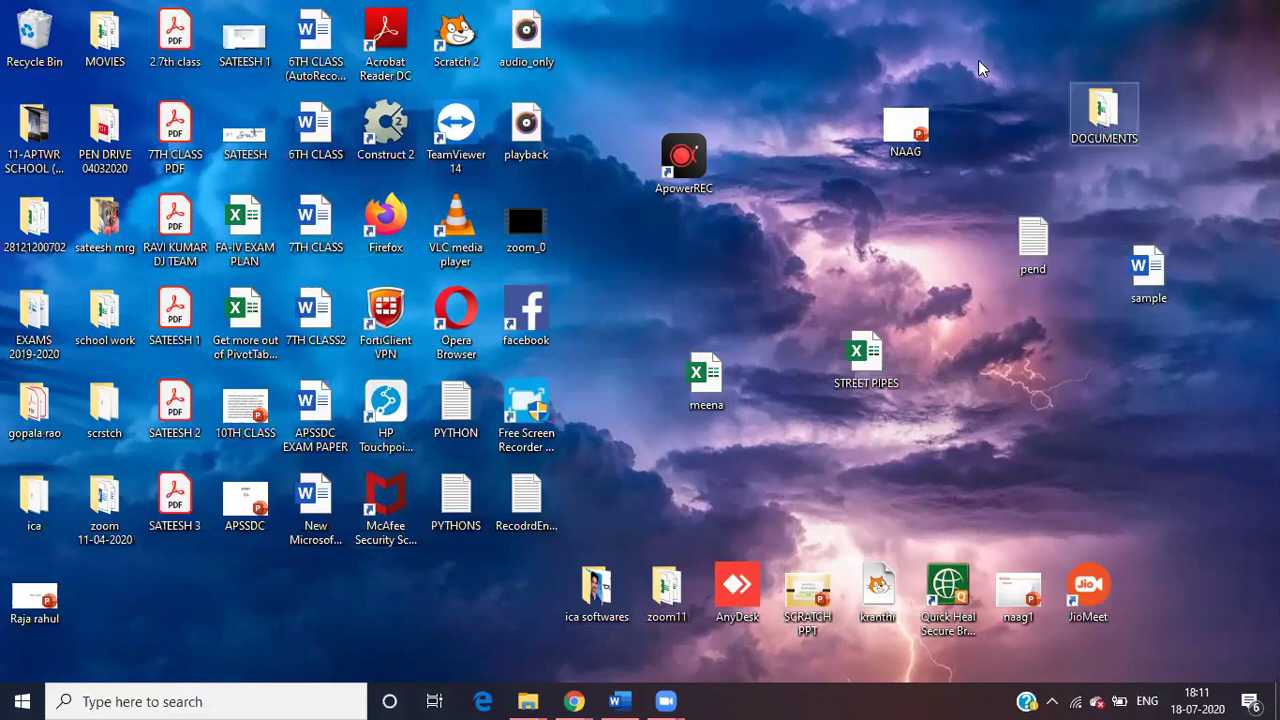
left_click(1110, 110)
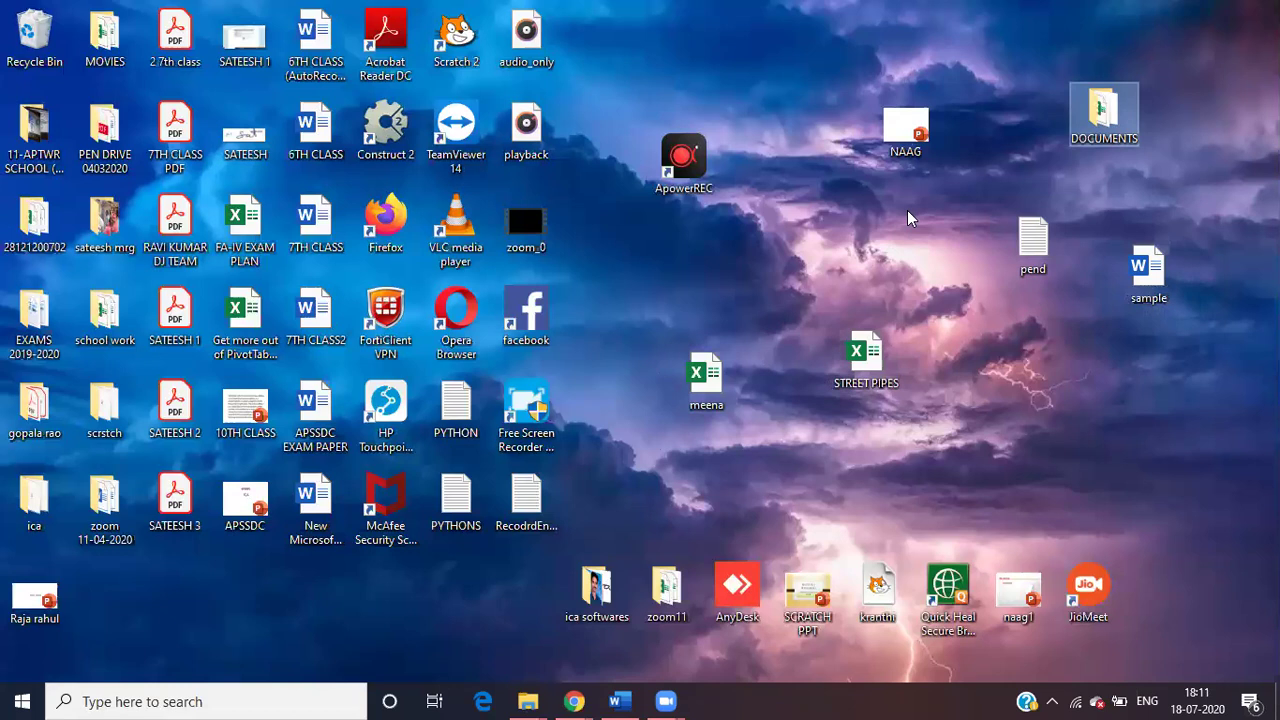
left_click(787, 165)
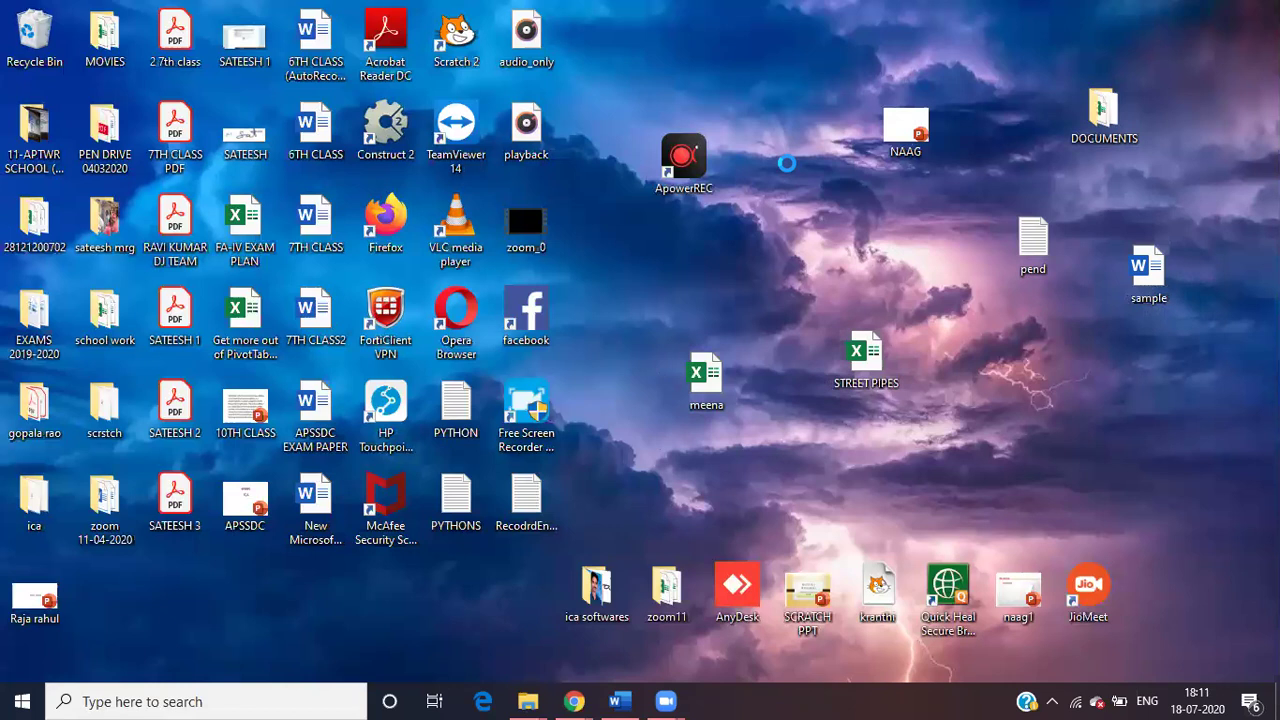
right_click(787, 165)
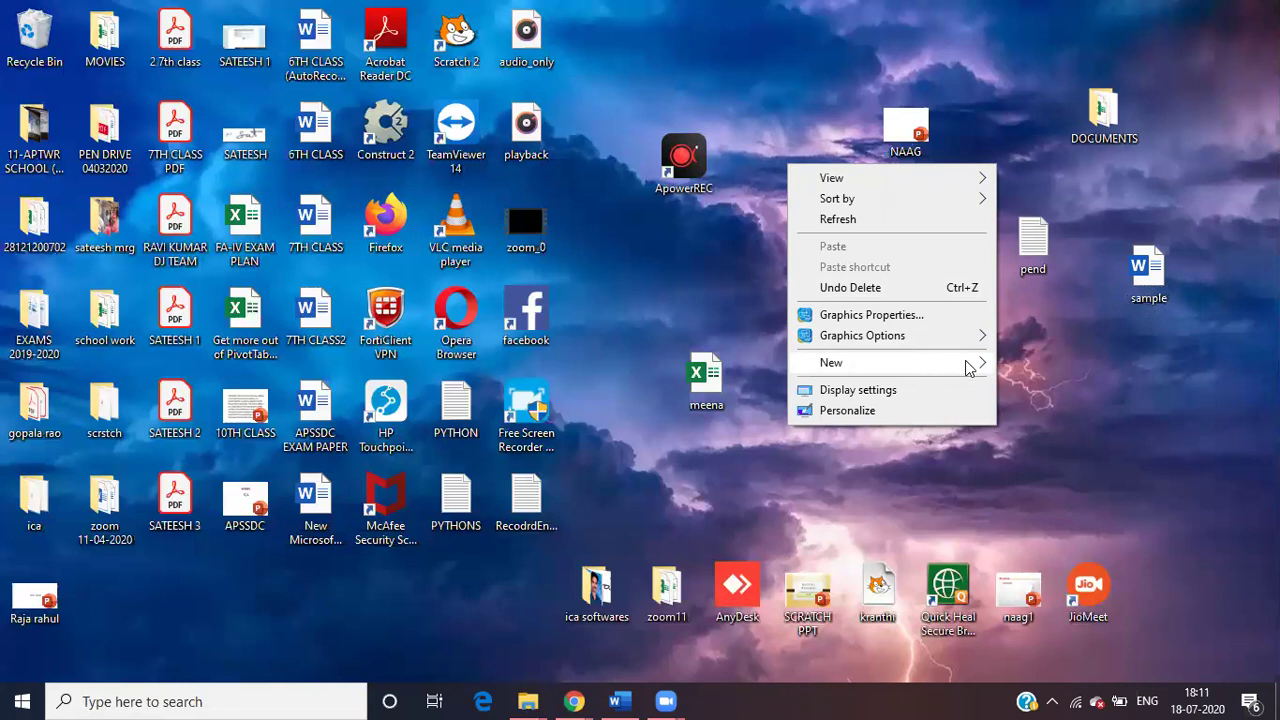
mouse_move(968, 369)
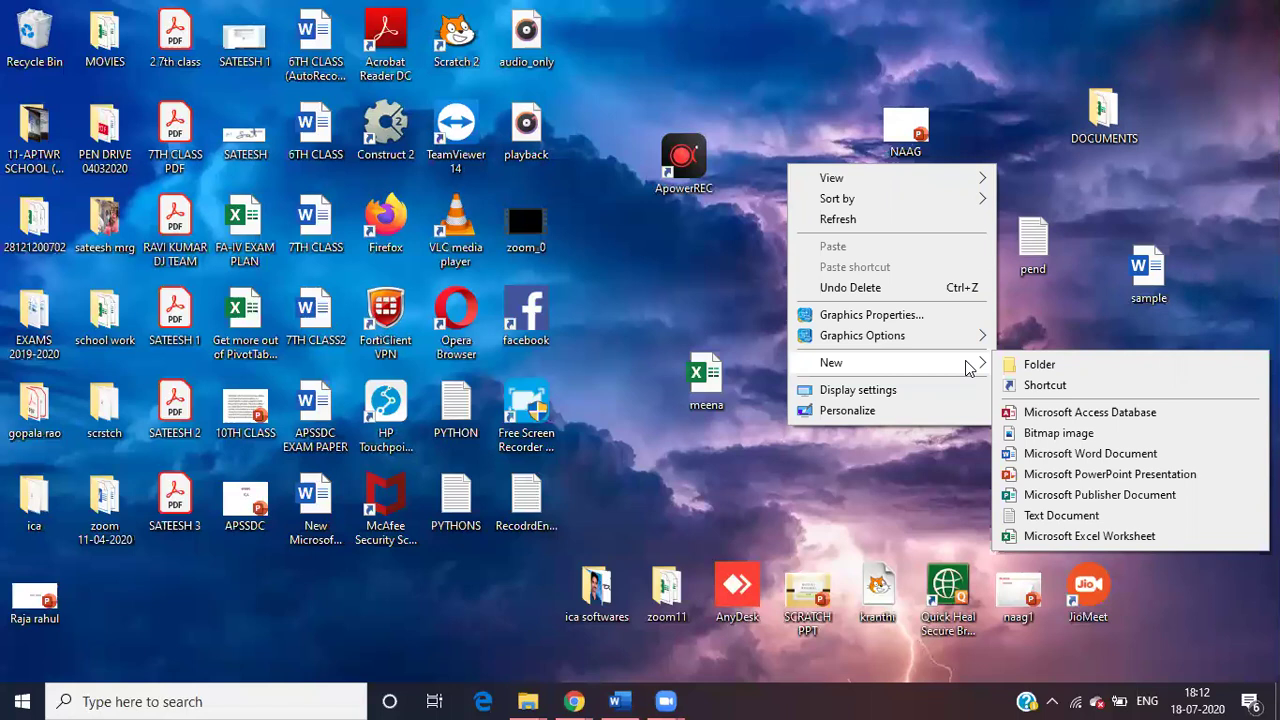
left_click(1032, 369)
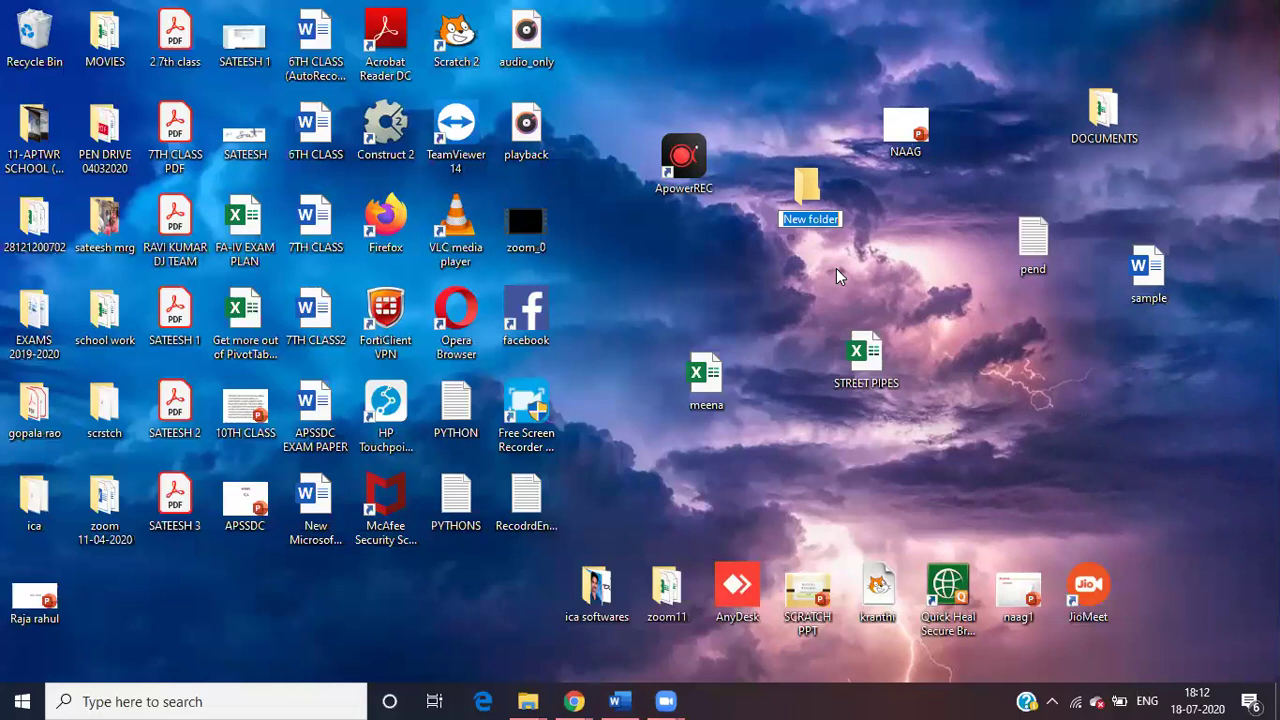
type("libra")
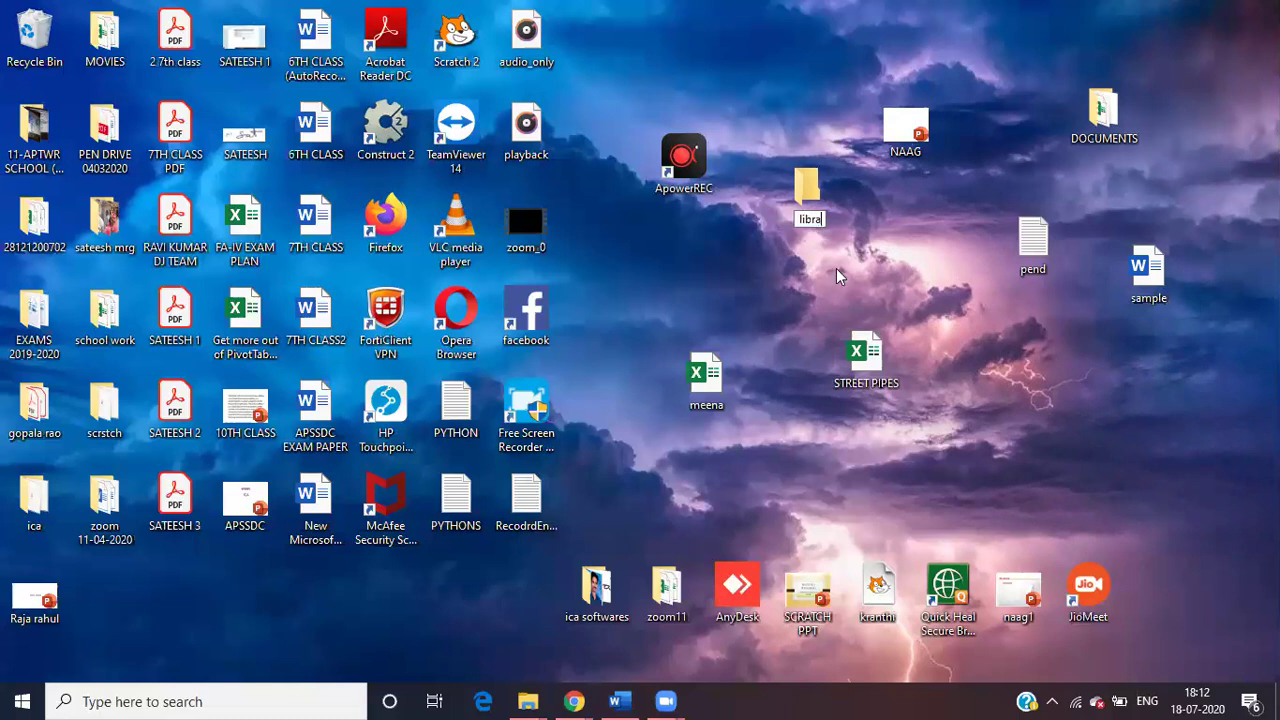
type("ry")
key("Return")
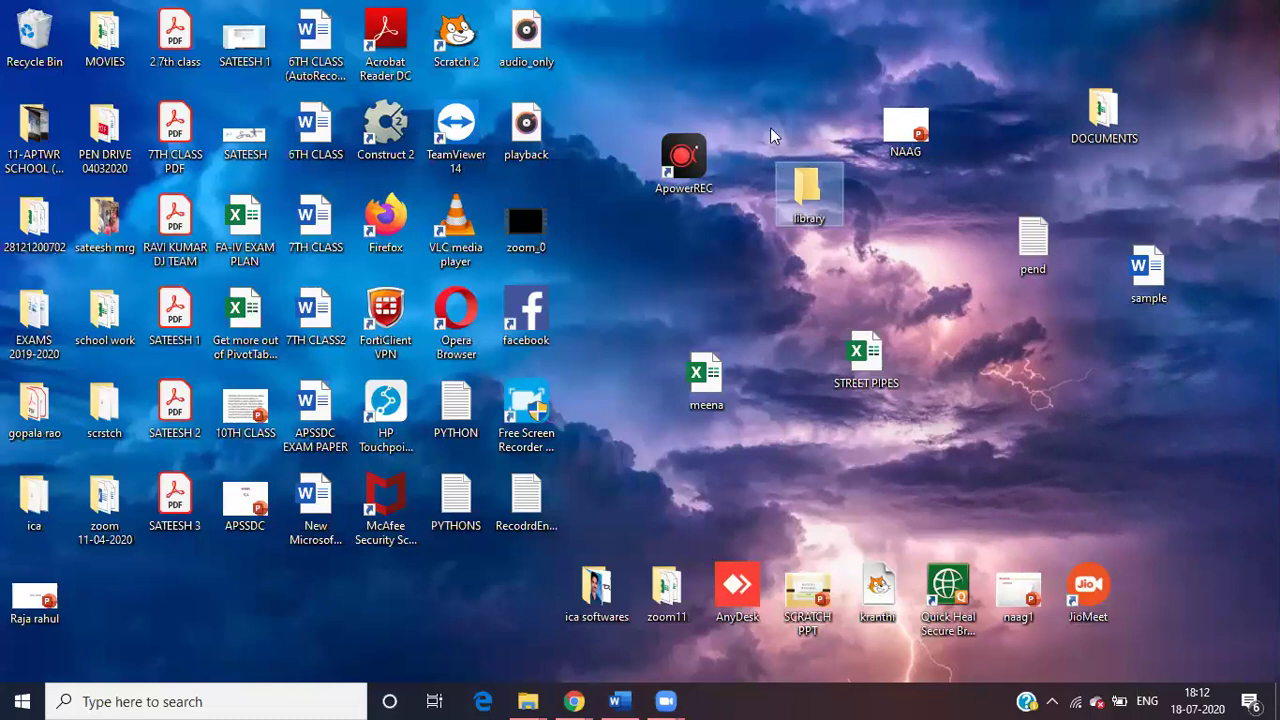
- Rename the new desktop folder as "Library" with a capital L
double_click(820, 202)
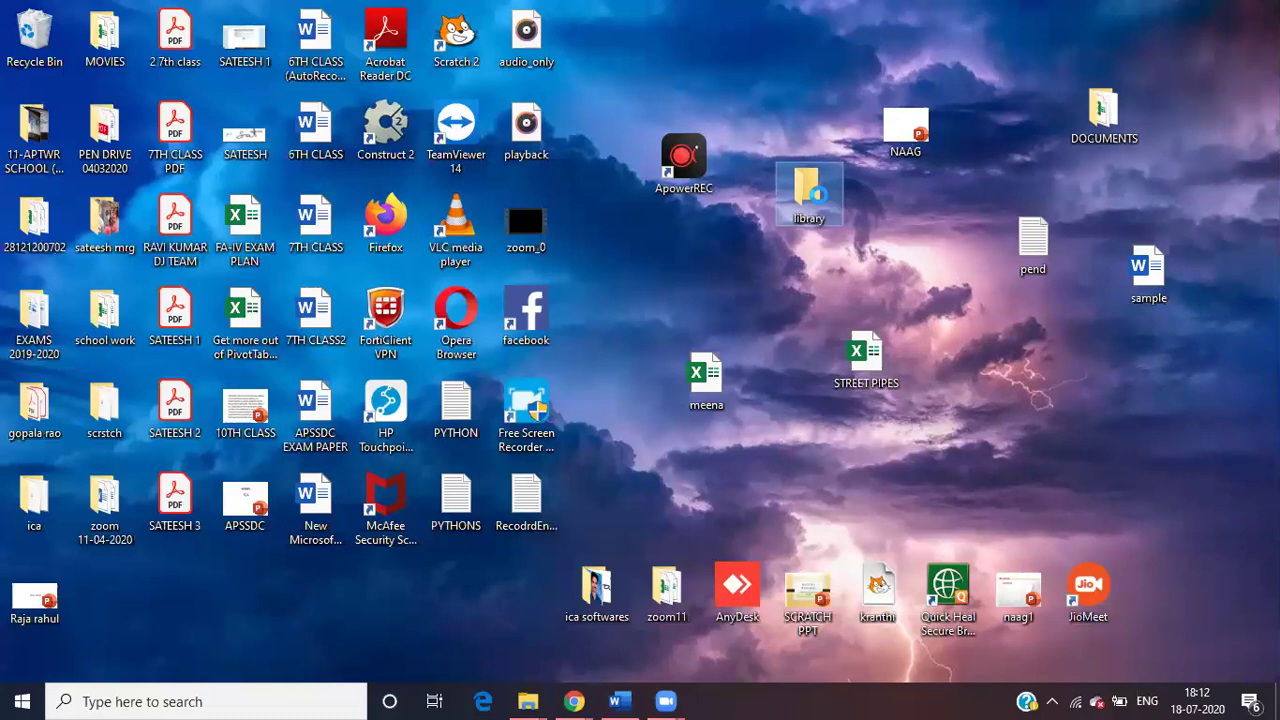
right_click(822, 200)
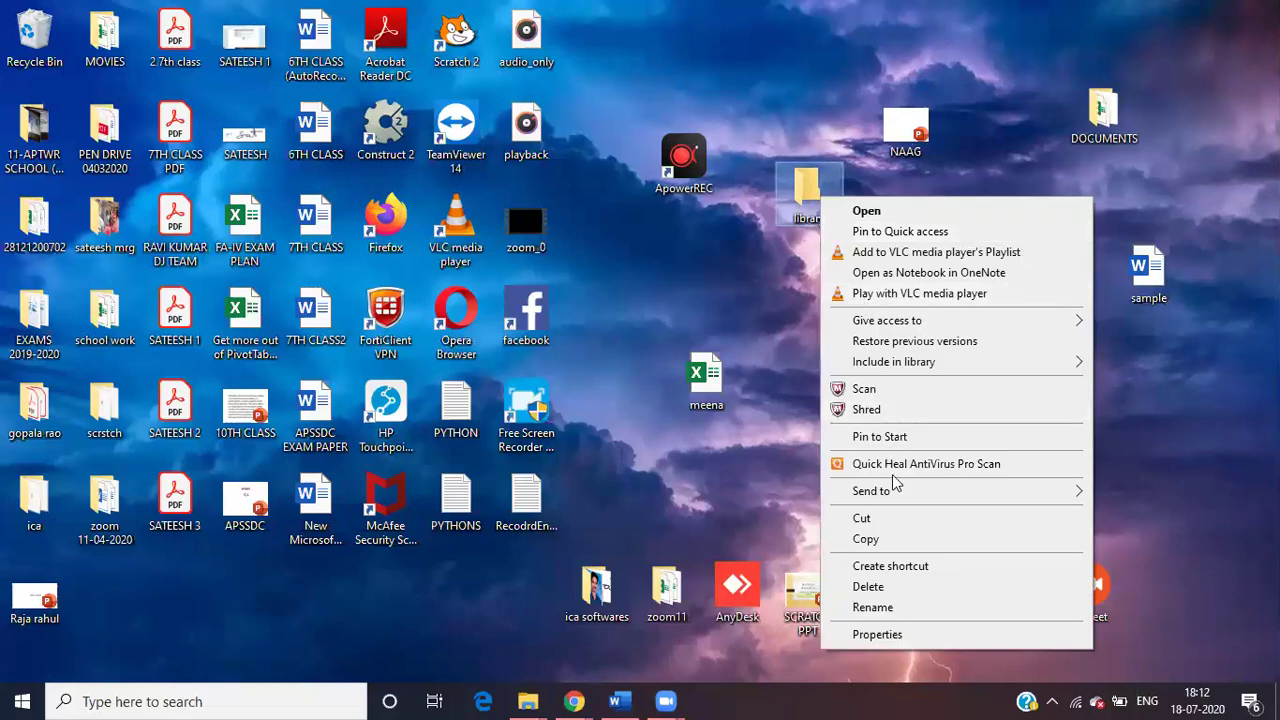
left_click(872, 607)
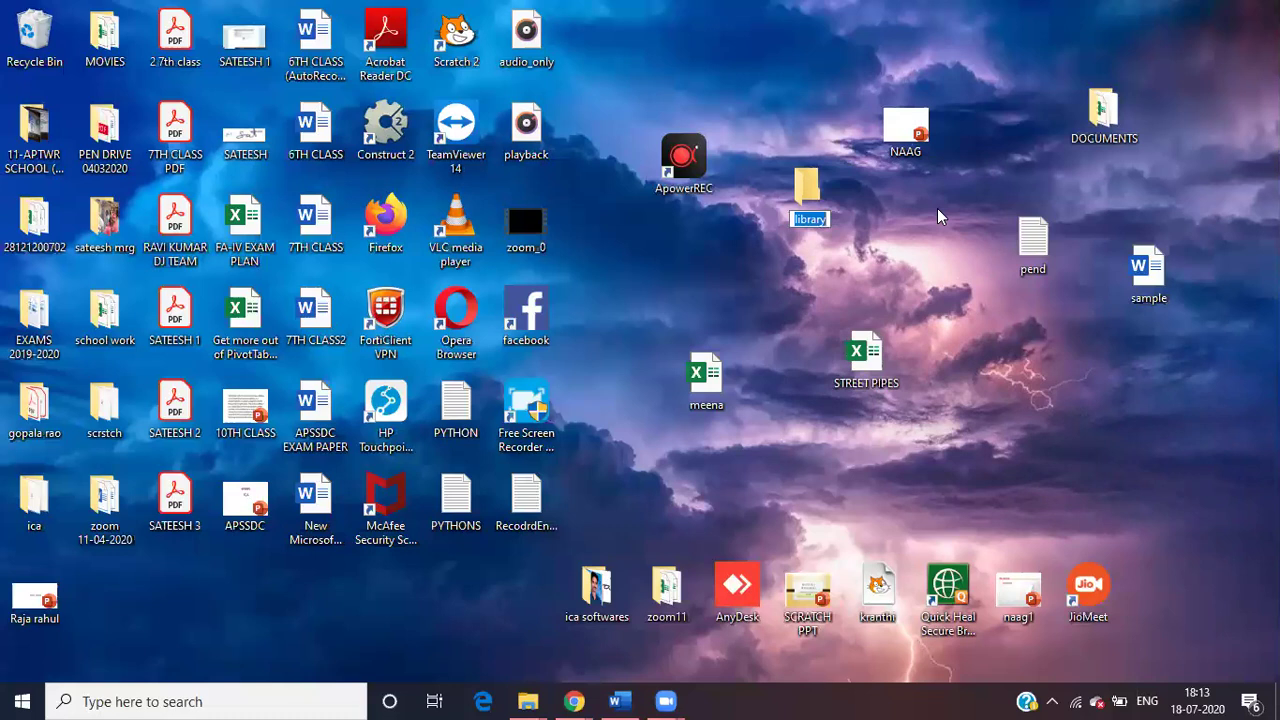
type("Library")
key("Return")
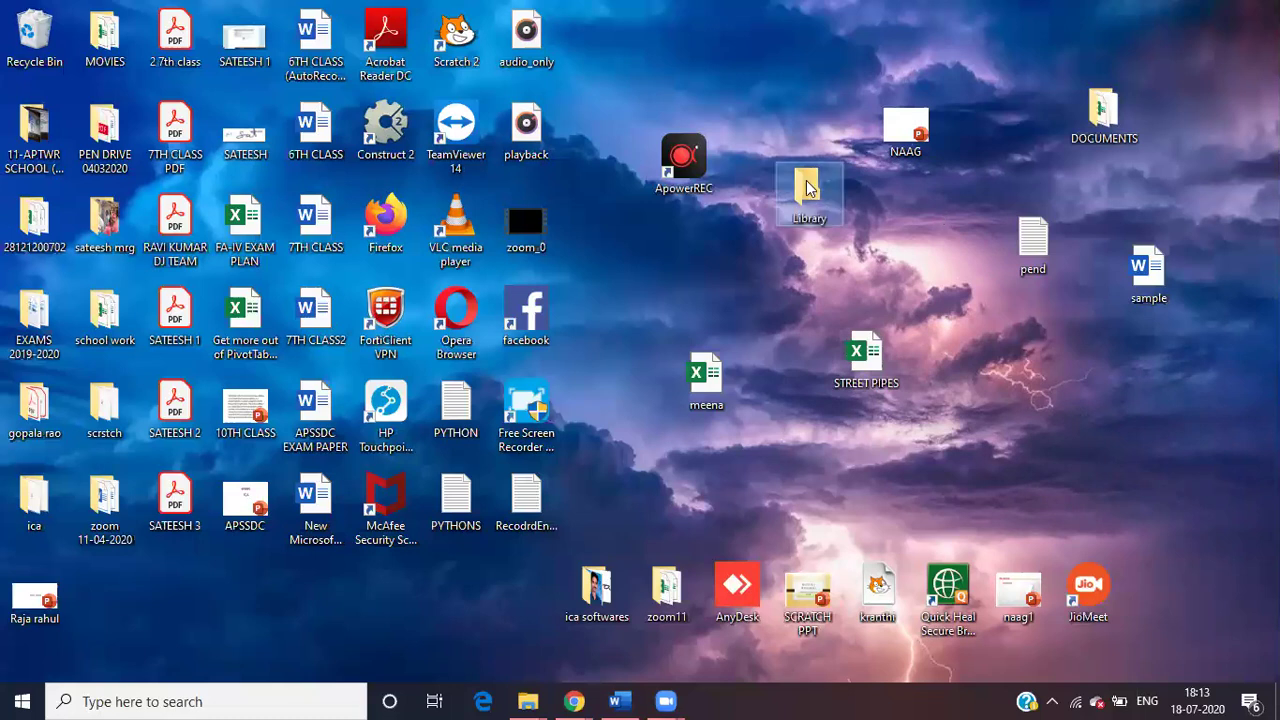
- Open the Library folder from the desktop to view its contents, and close it again
left_click(948, 285)
double_click(808, 183)
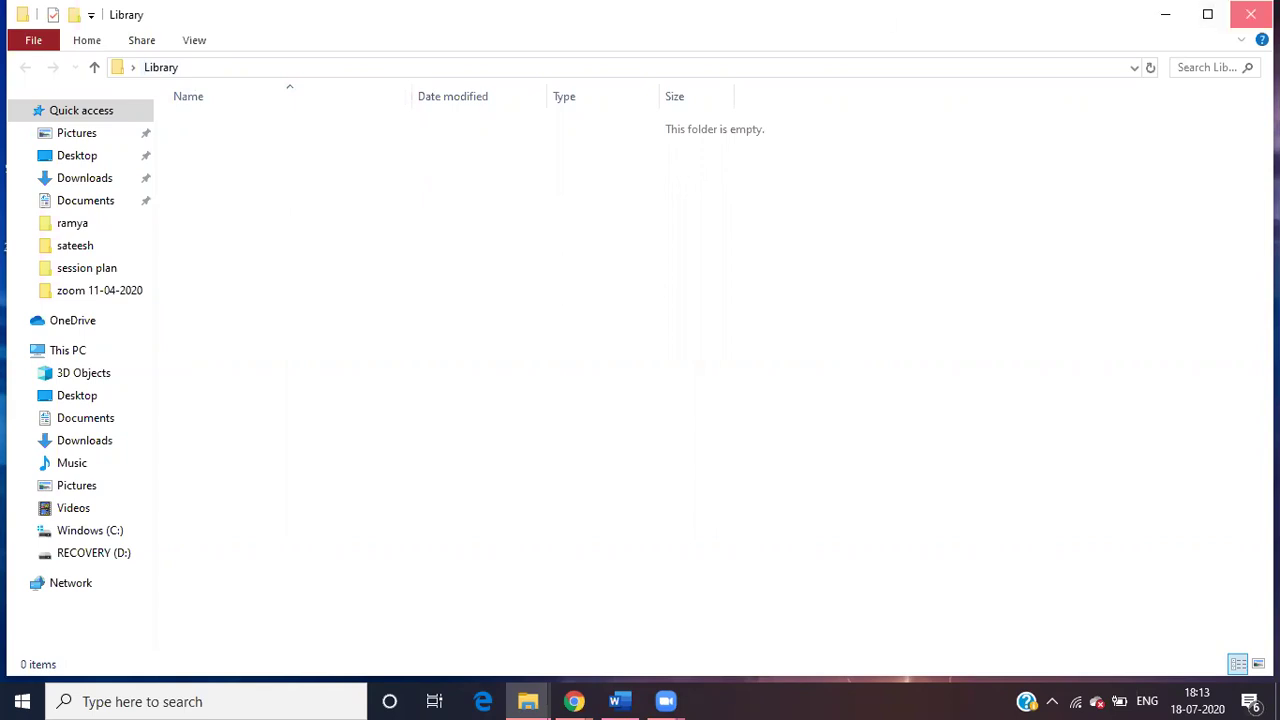
left_click(1250, 14)
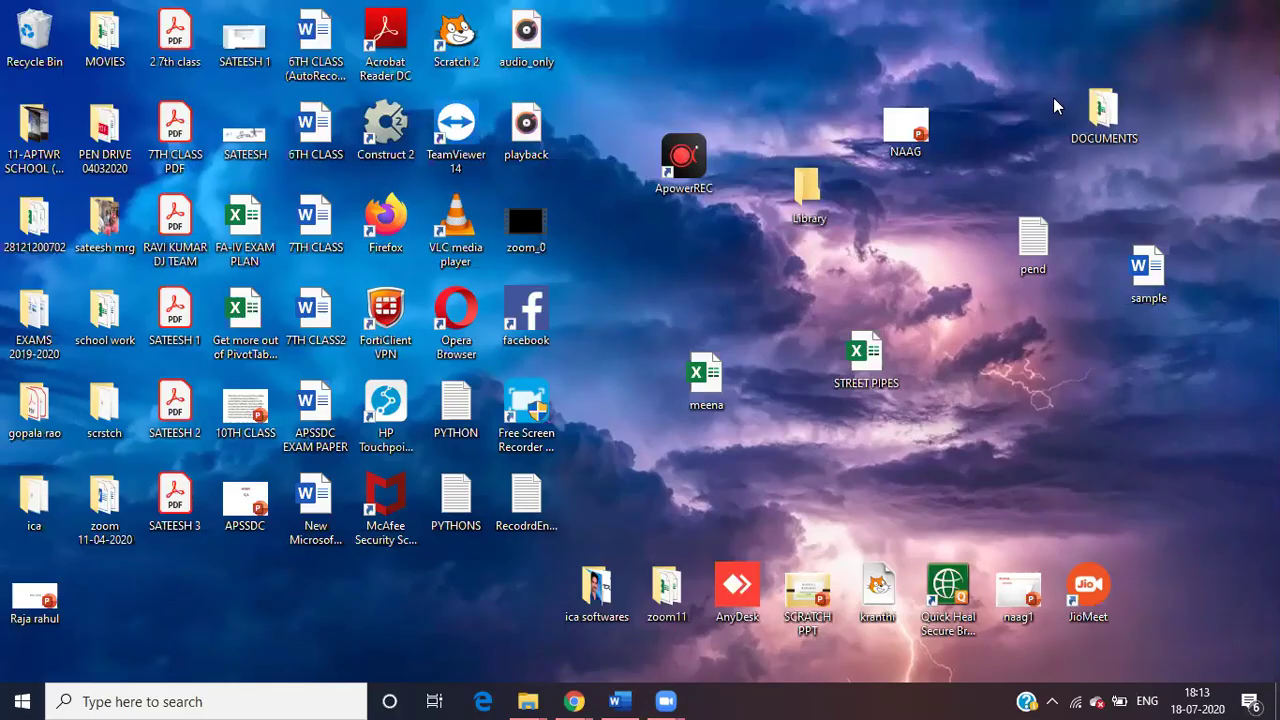
- Open the Library folder on the desktop using its Open command
left_click(808, 186)
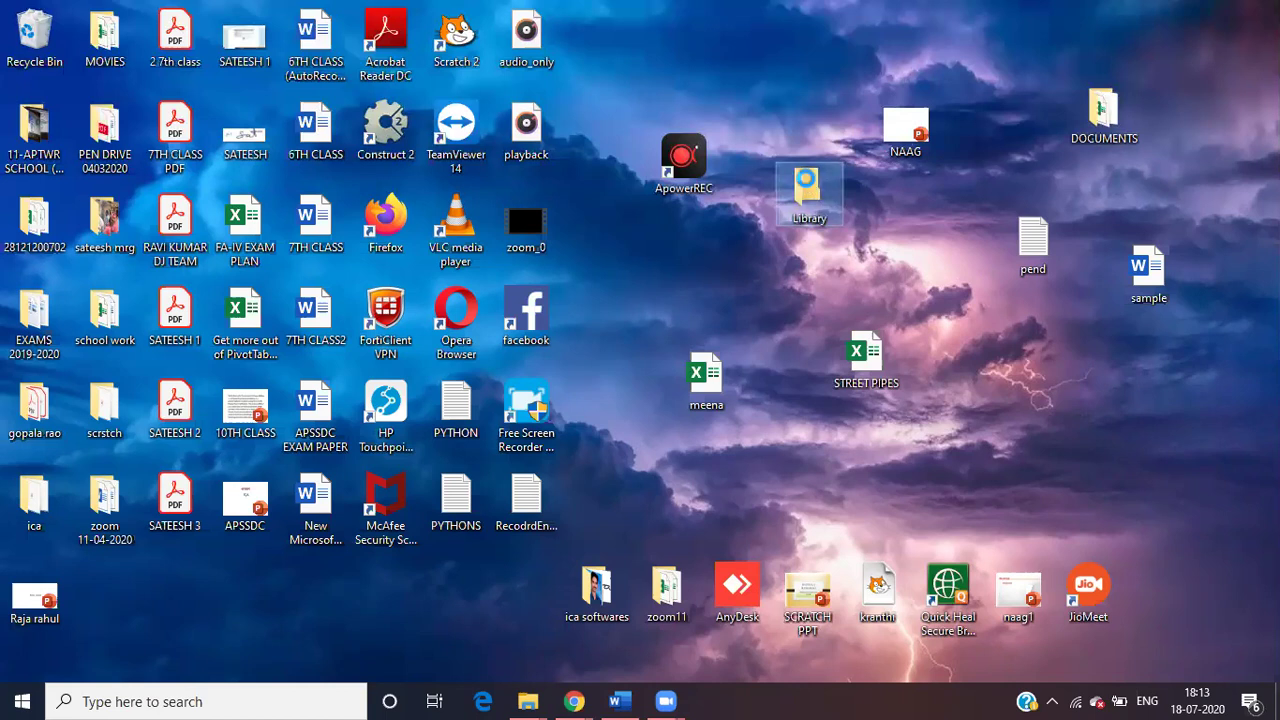
right_click(808, 186)
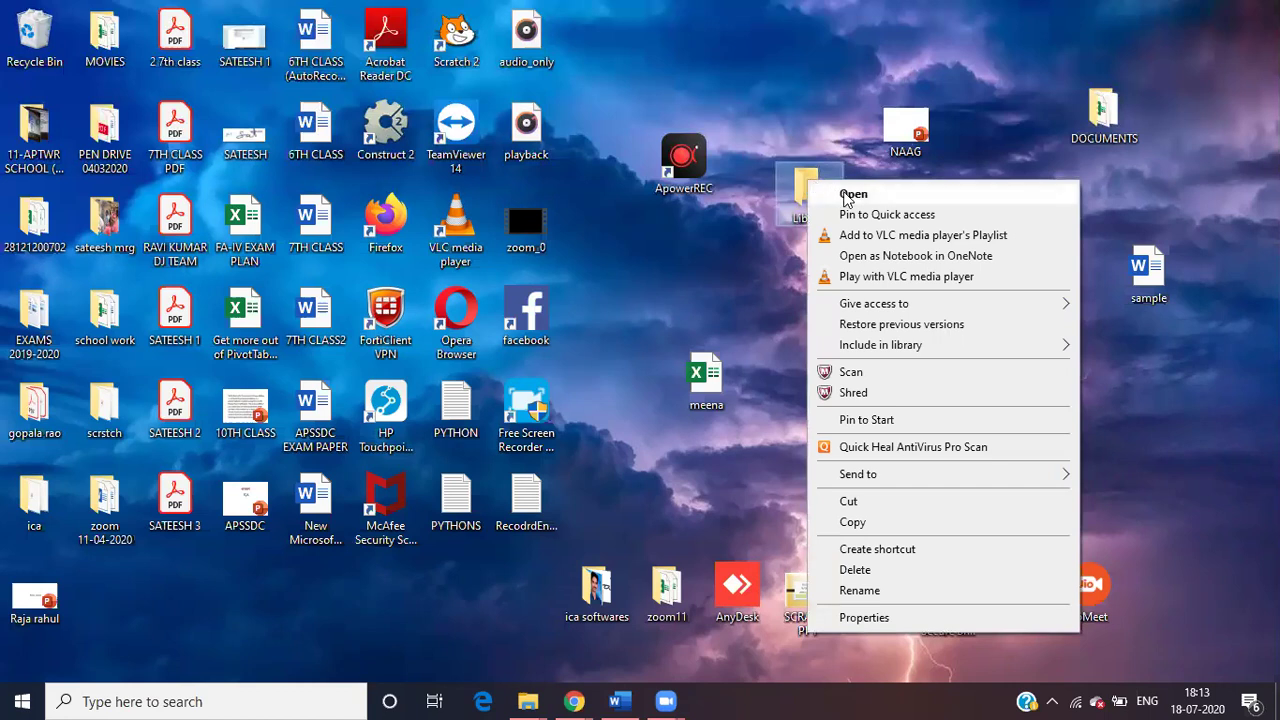
left_click(847, 196)
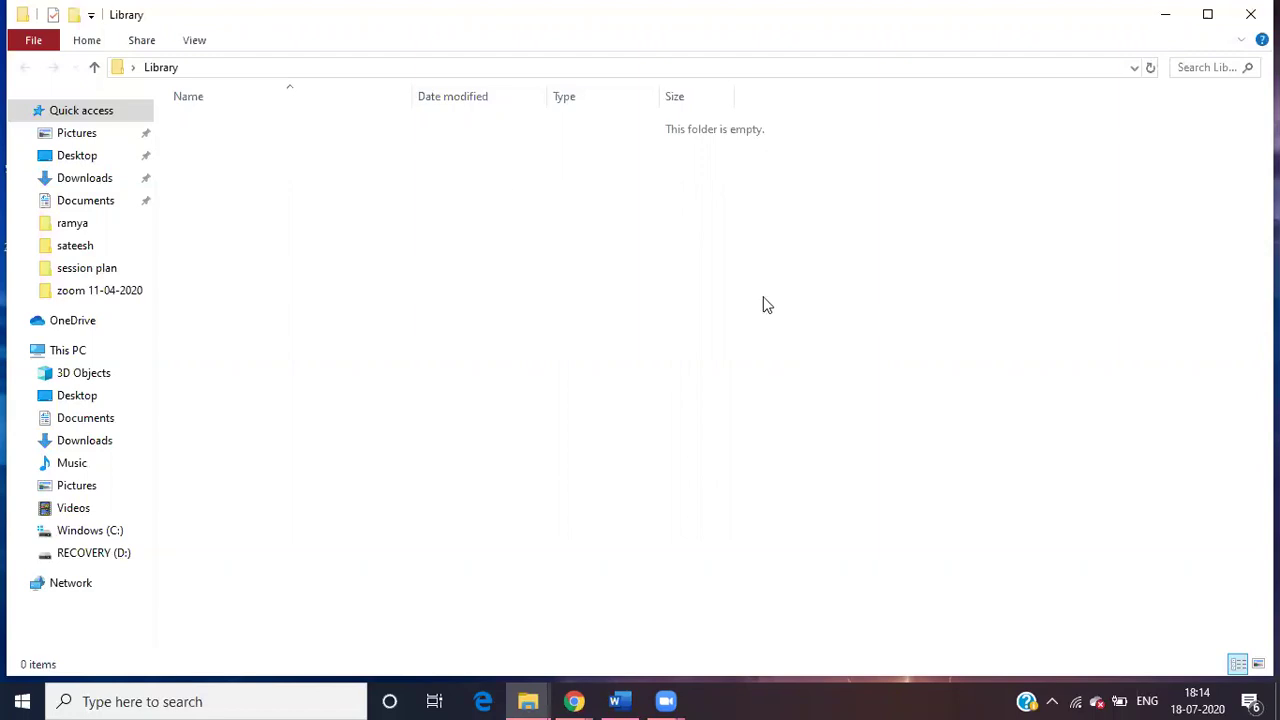
- Create a Microsoft Word document named "letter" inside the Library folder and select it
right_click(291, 166)
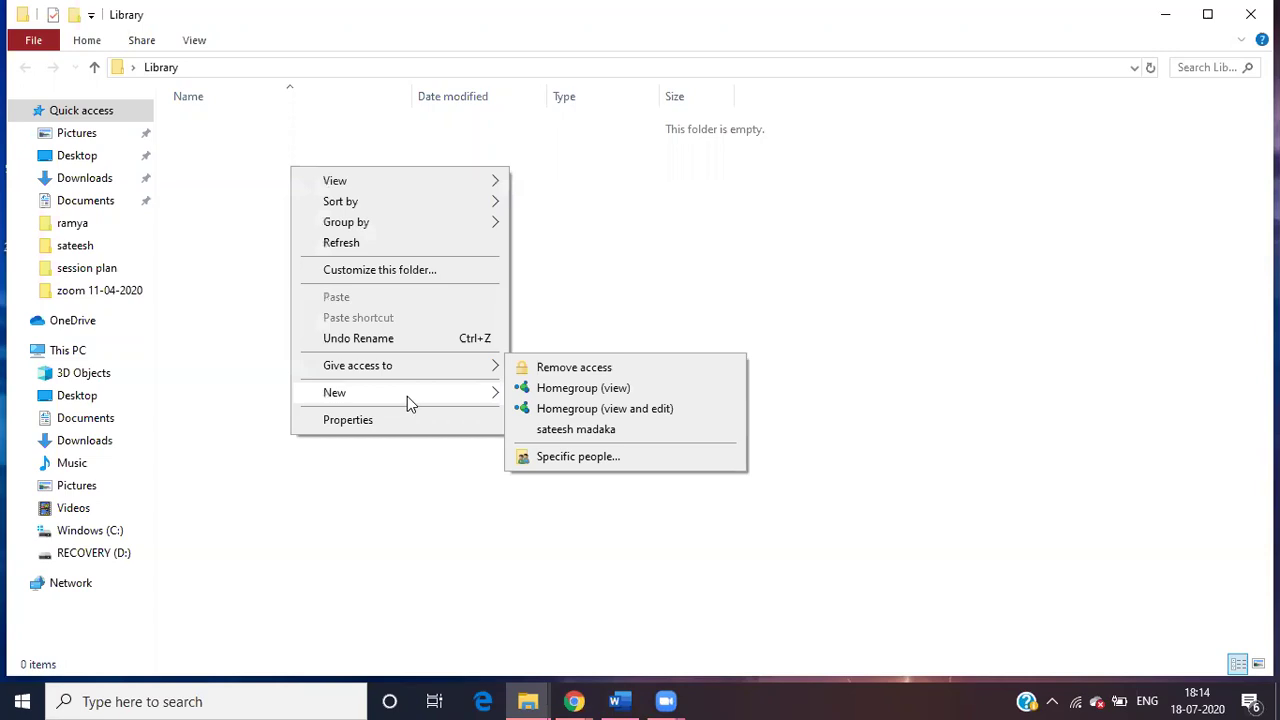
mouse_move(422, 394)
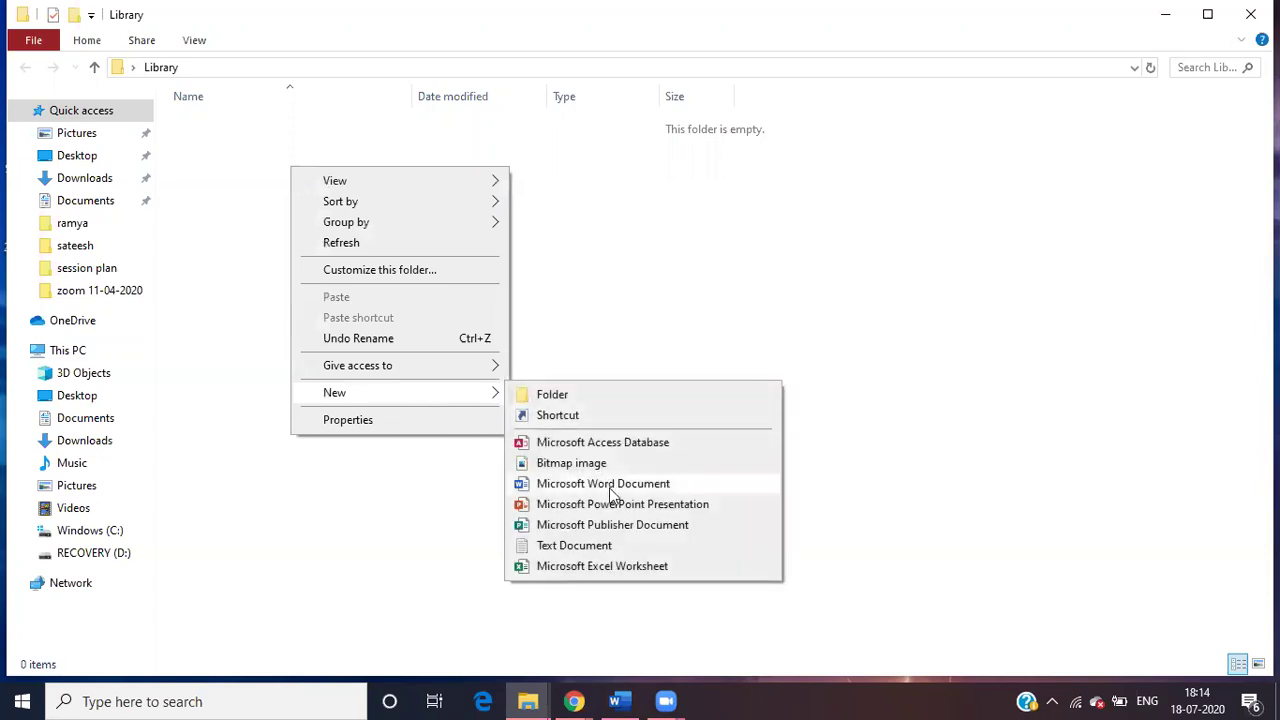
left_click(660, 484)
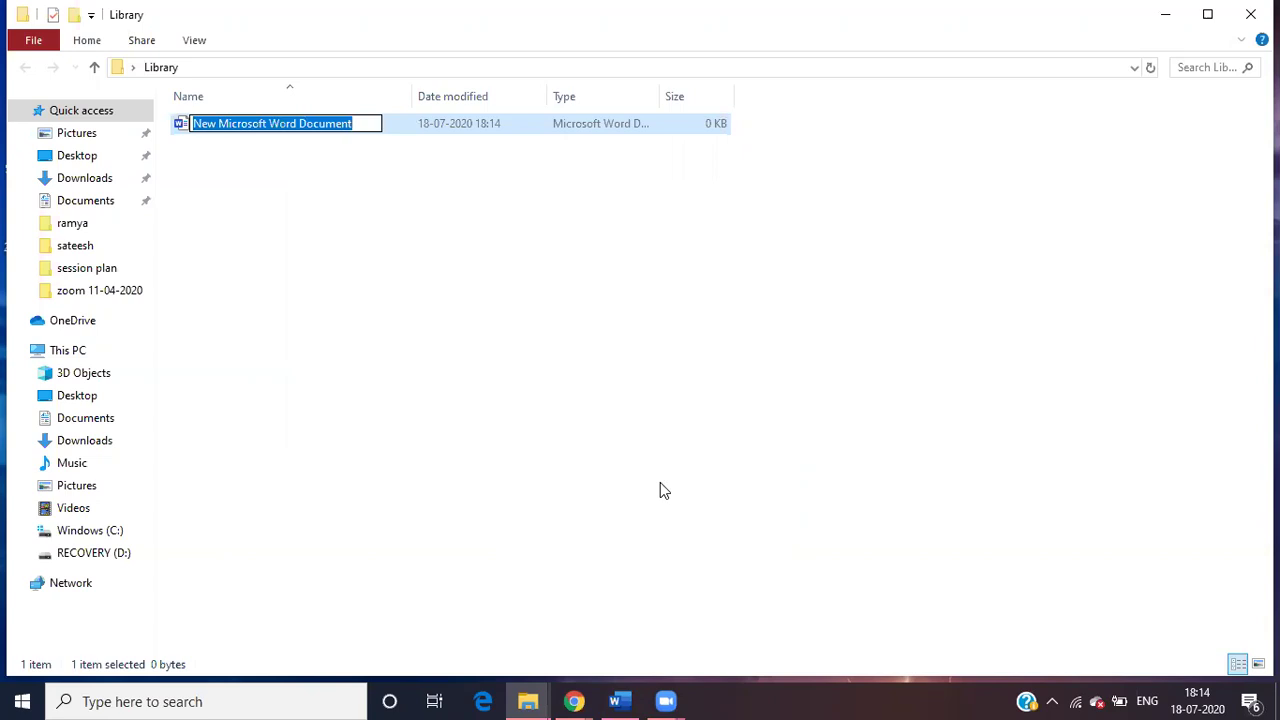
type("letter")
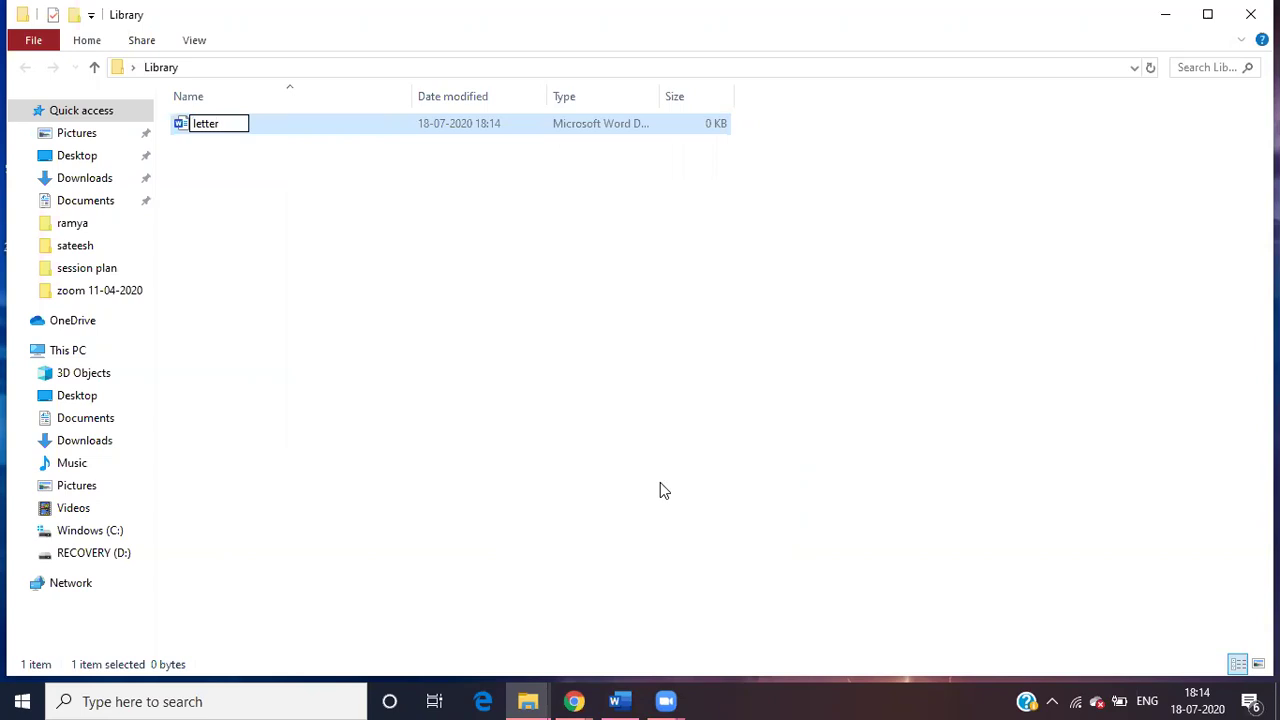
key("Return")
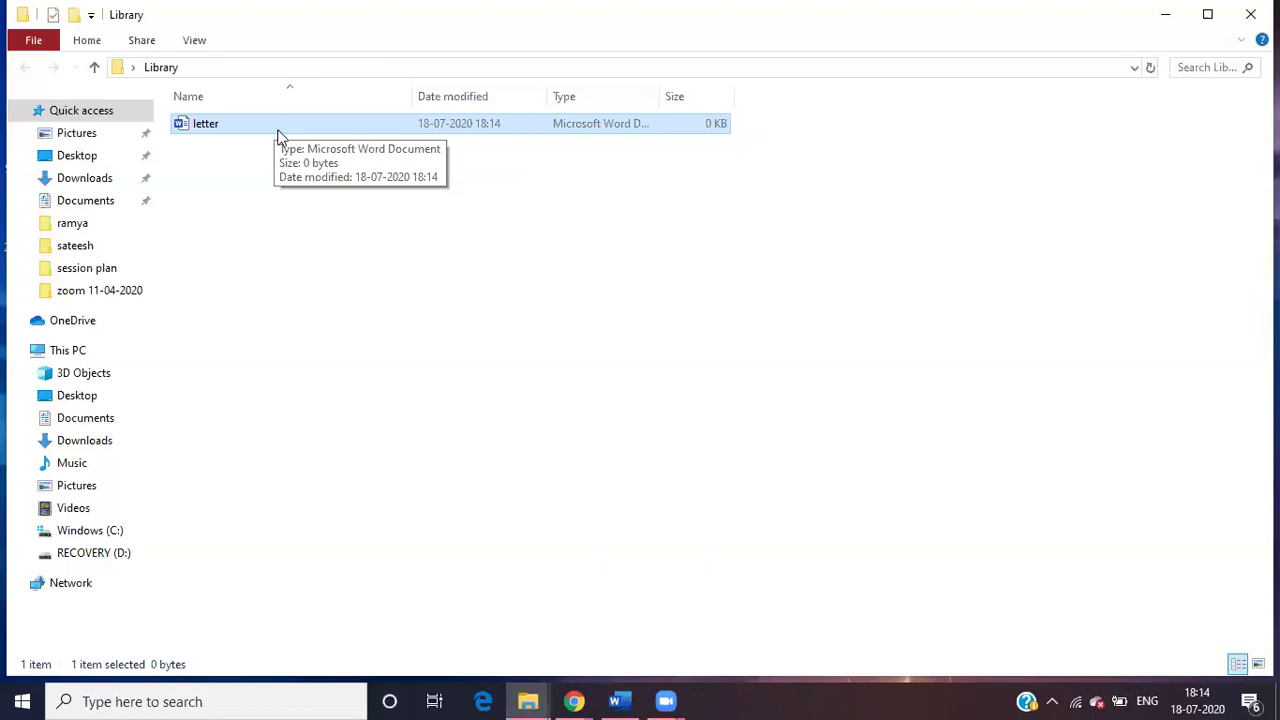
left_click(277, 200)
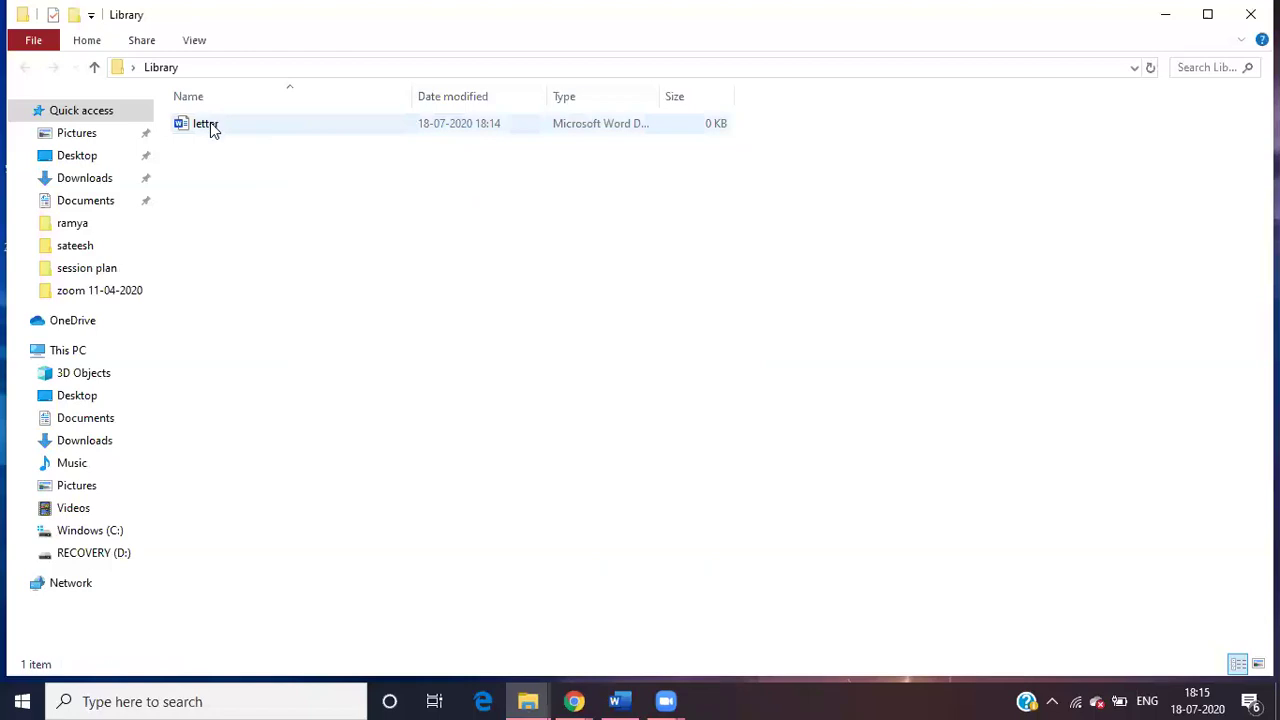
left_click(211, 130)
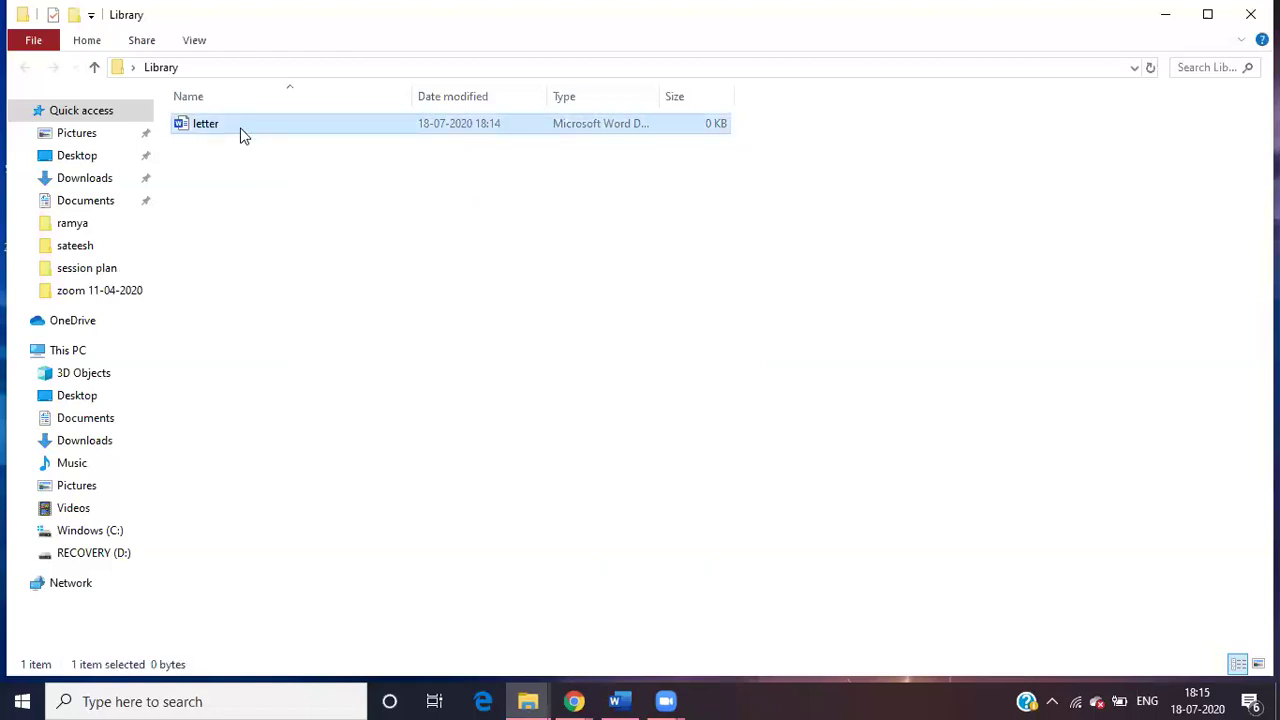
- Create a Microsoft Excel worksheet named "calculation" inside the Library folder
right_click(294, 177)
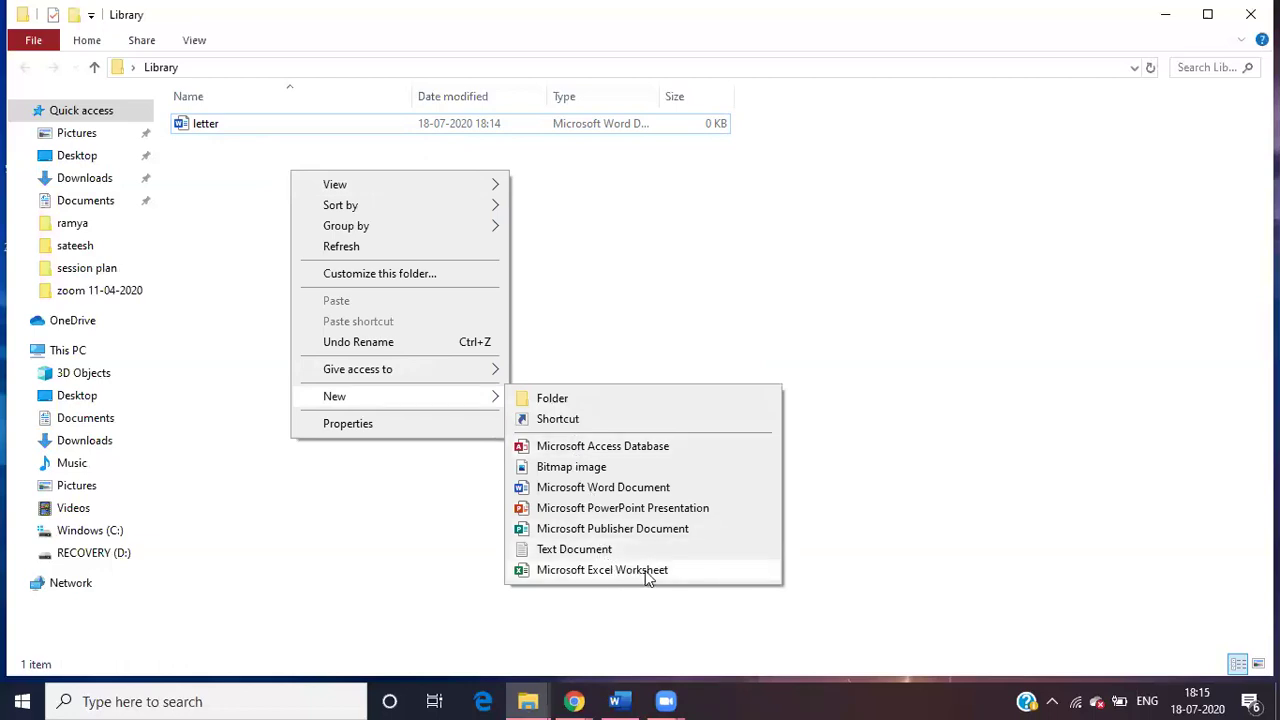
left_click(645, 570)
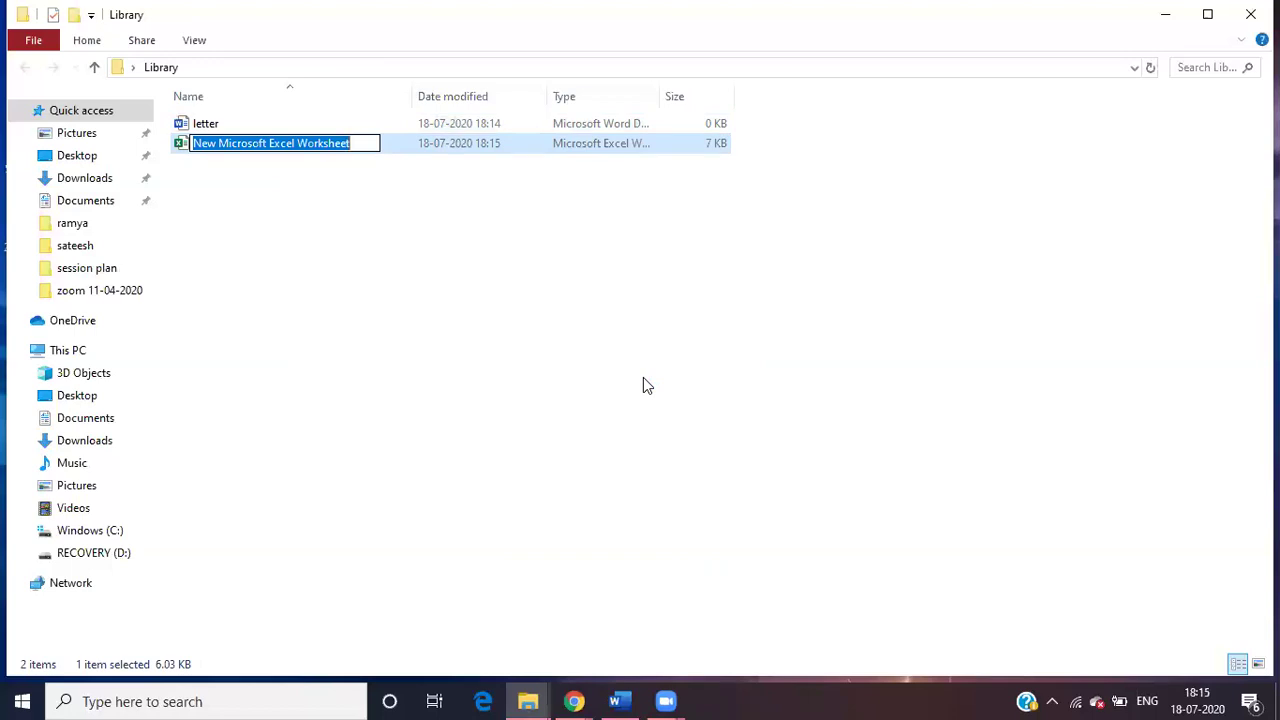
type("cal")
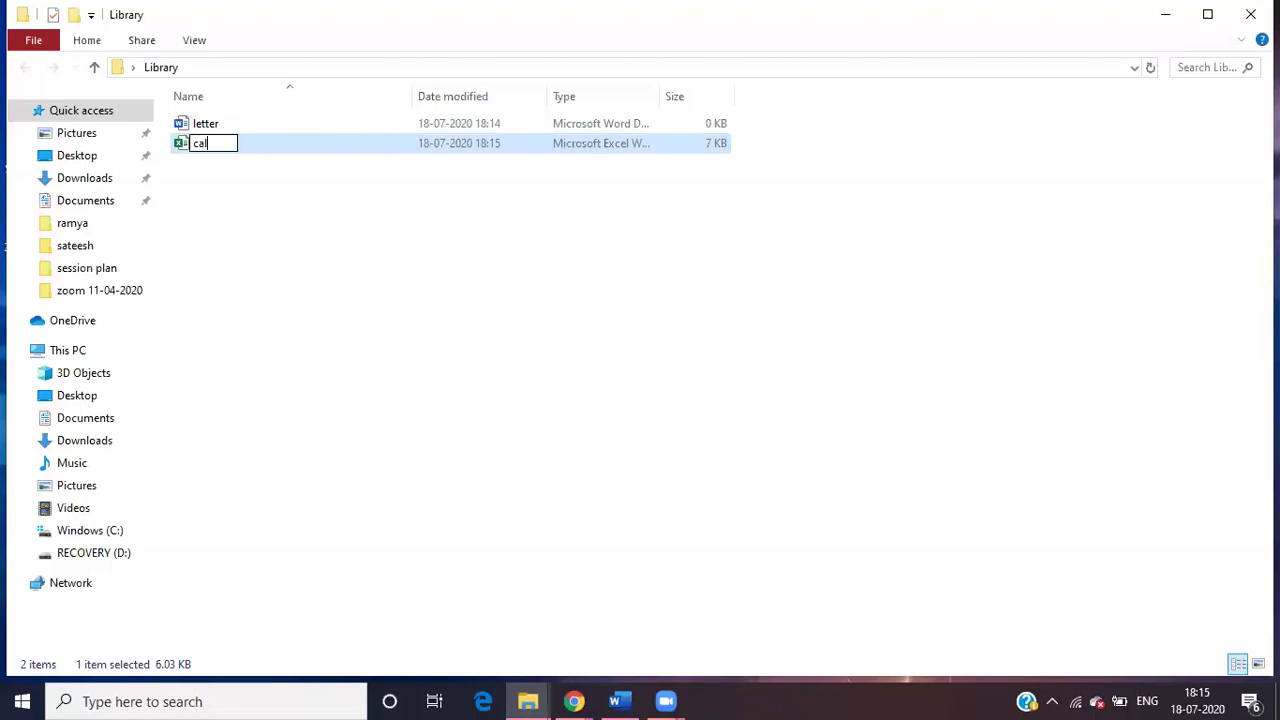
type("culation")
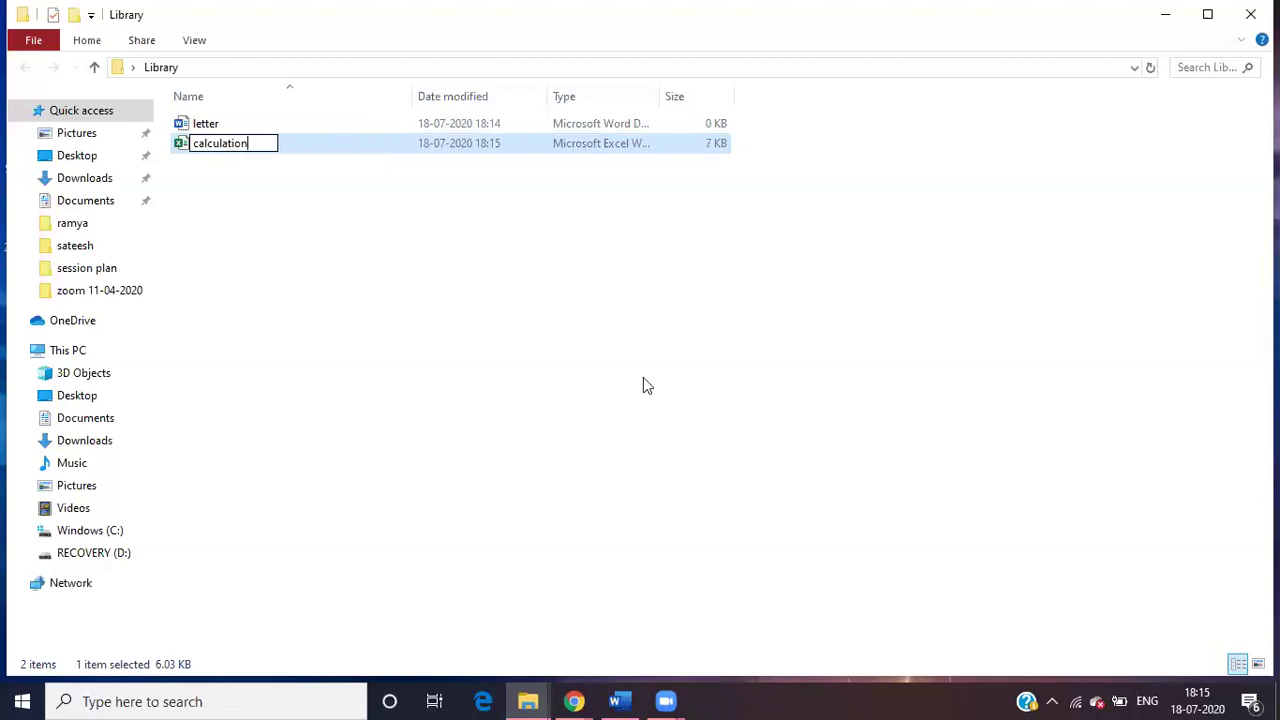
key("Return")
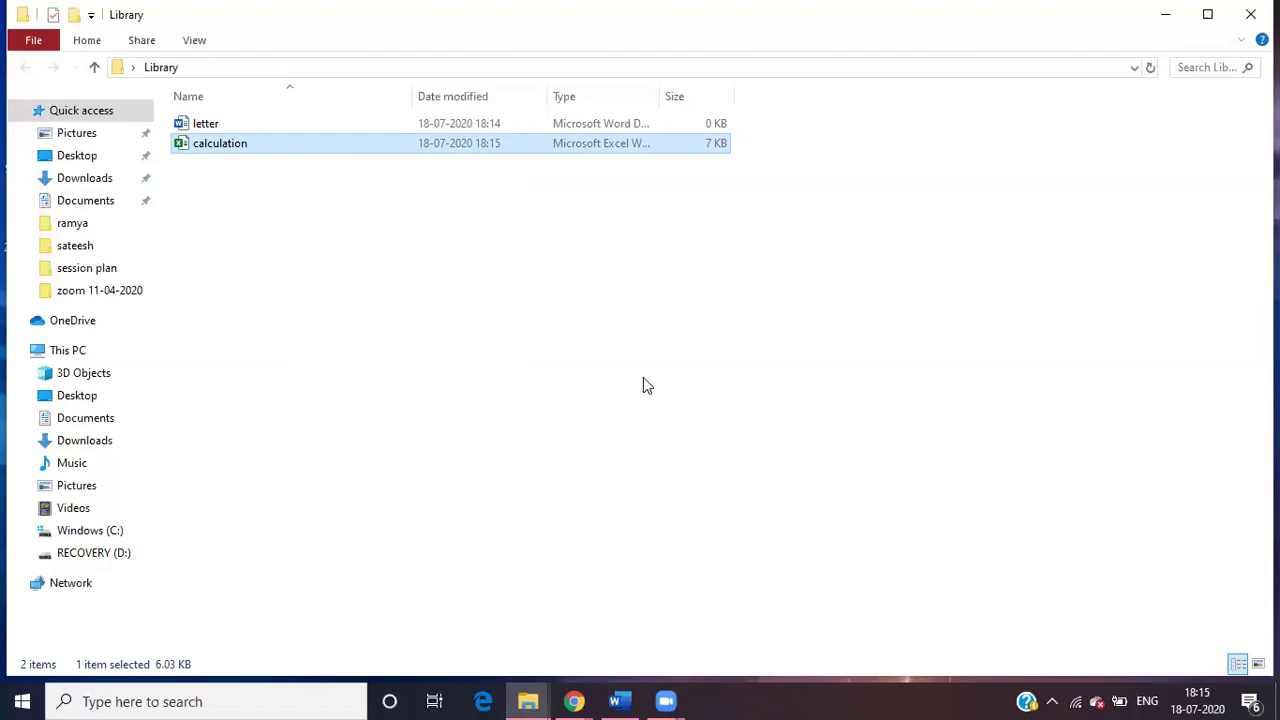
- Create a Microsoft PowerPoint presentation named "prasentation" inside the Library folder
right_click(474, 290)
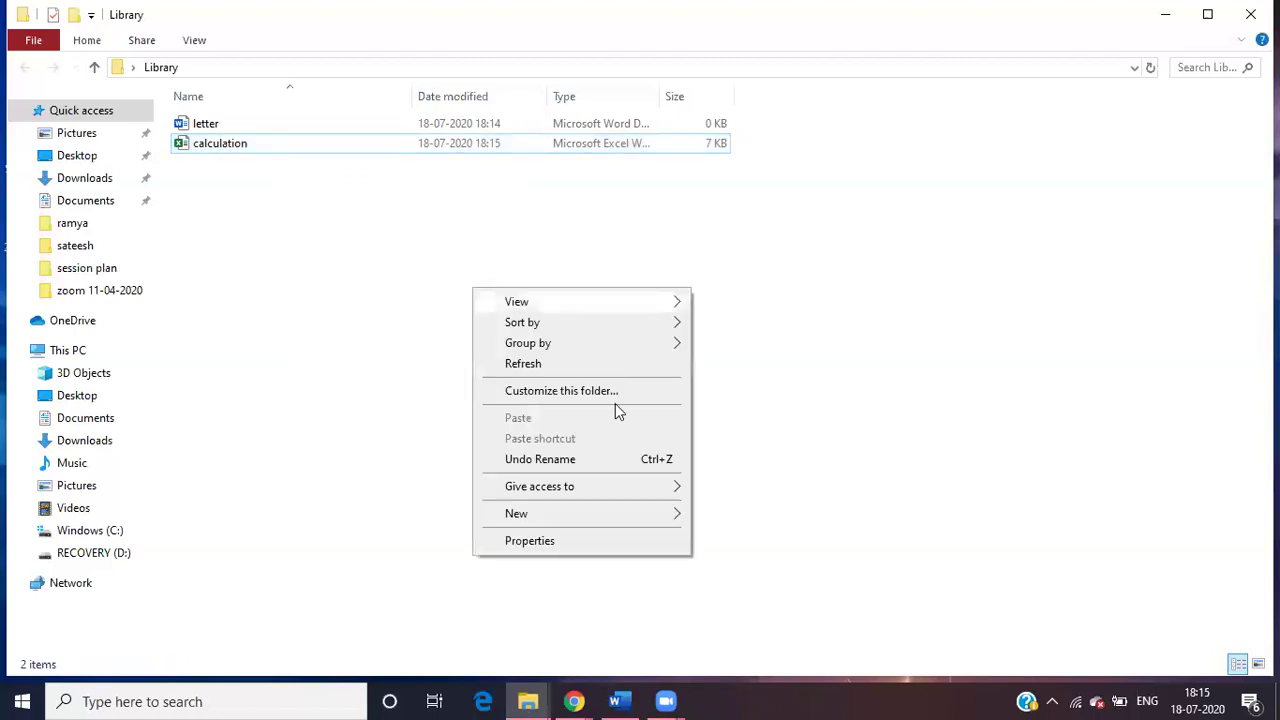
mouse_move(640, 520)
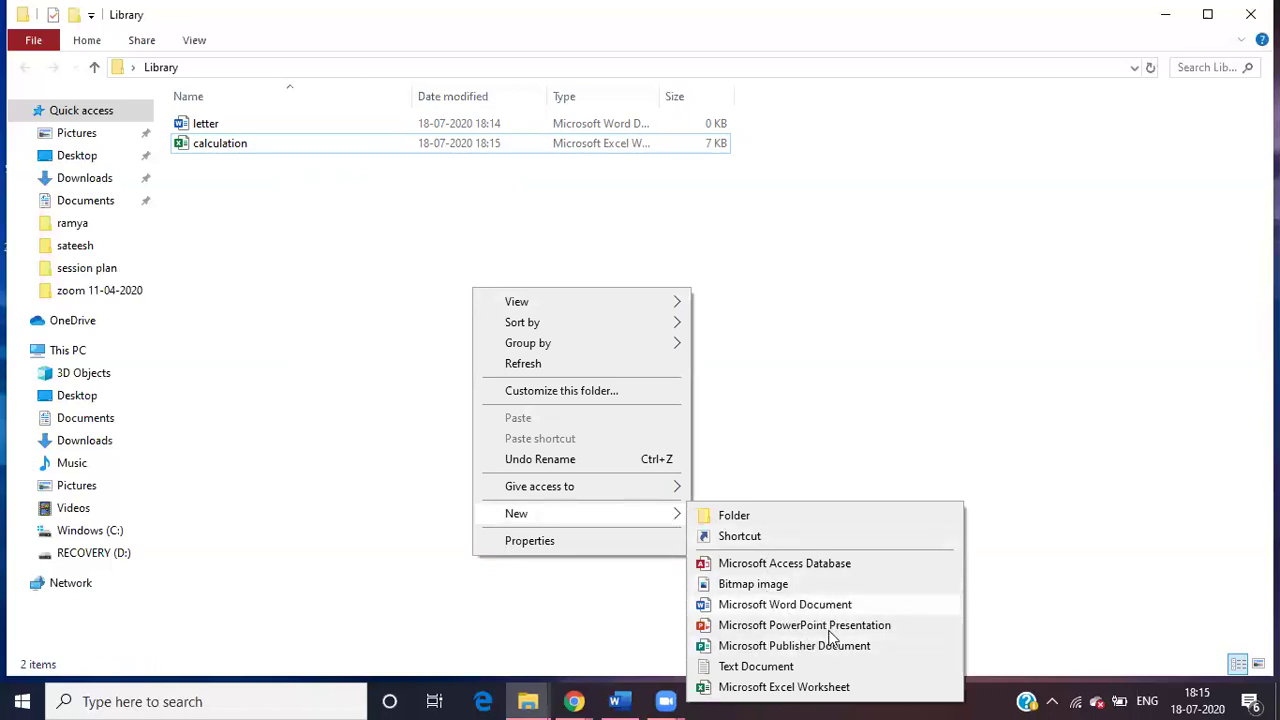
left_click(890, 626)
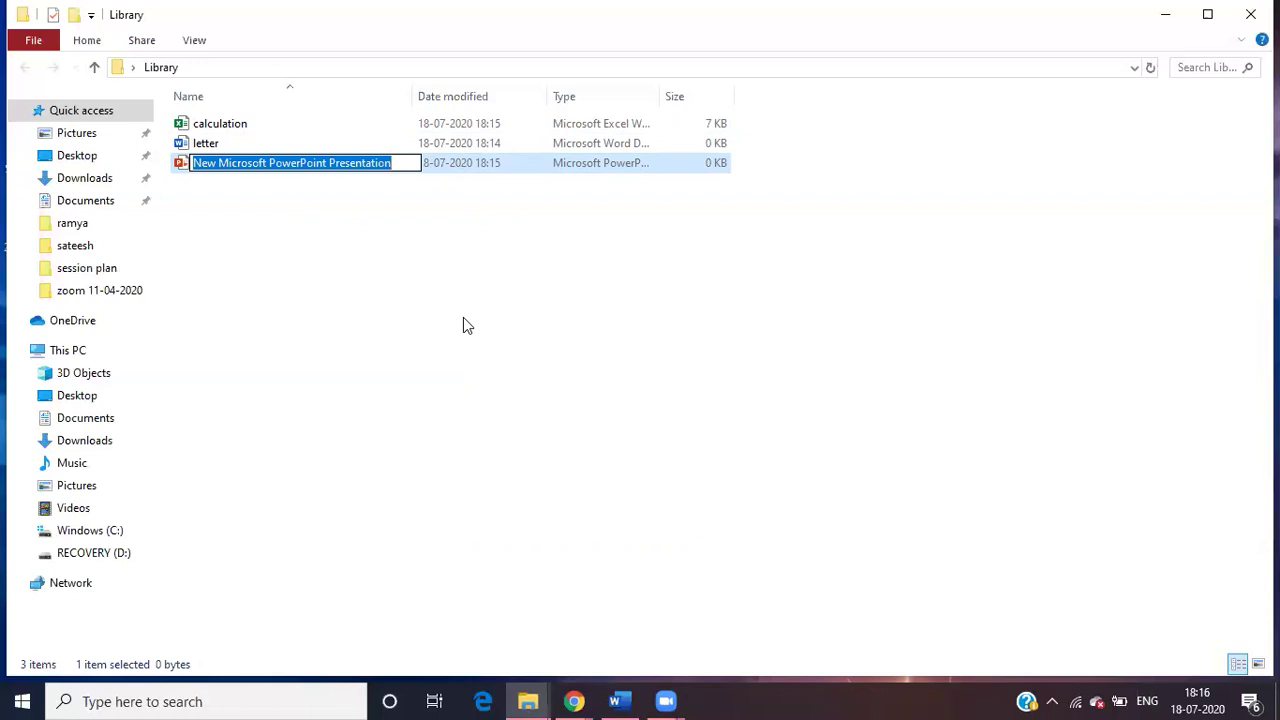
type("prasentation")
key("Return")
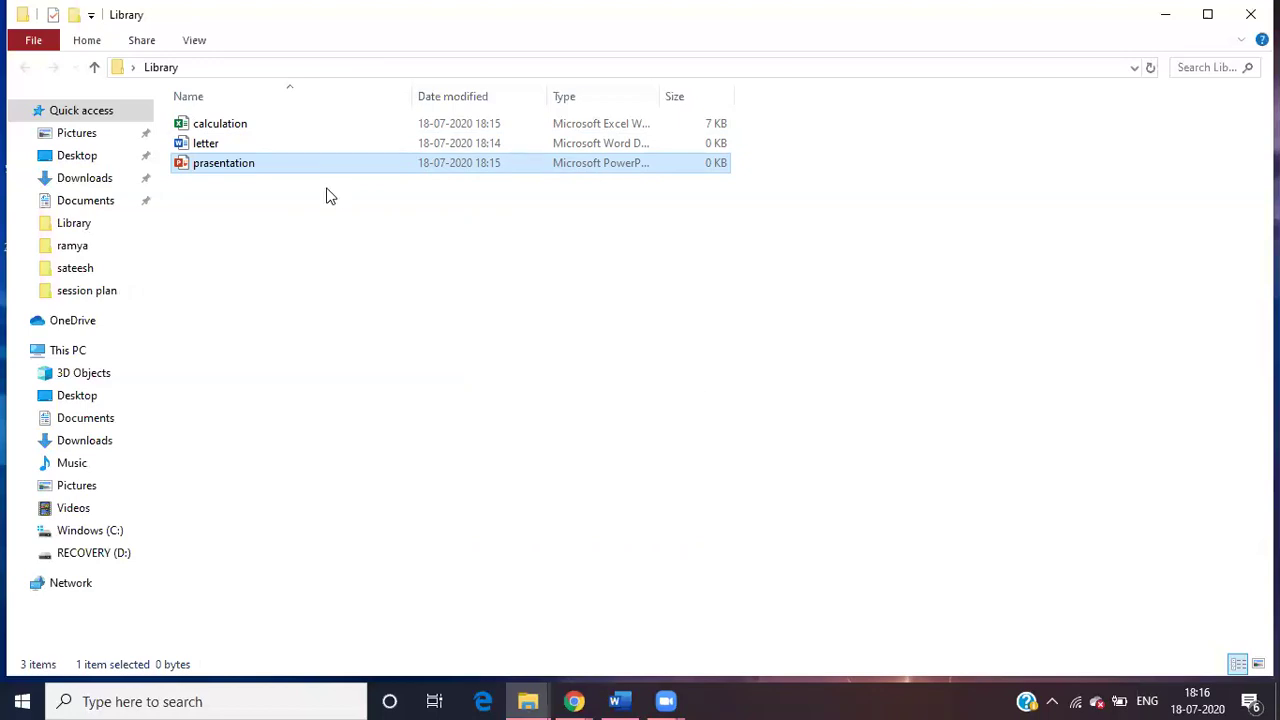
- Rename the PowerPoint file in the Library folder as "presentation"
double_click(247, 165)
key("shift+F10")
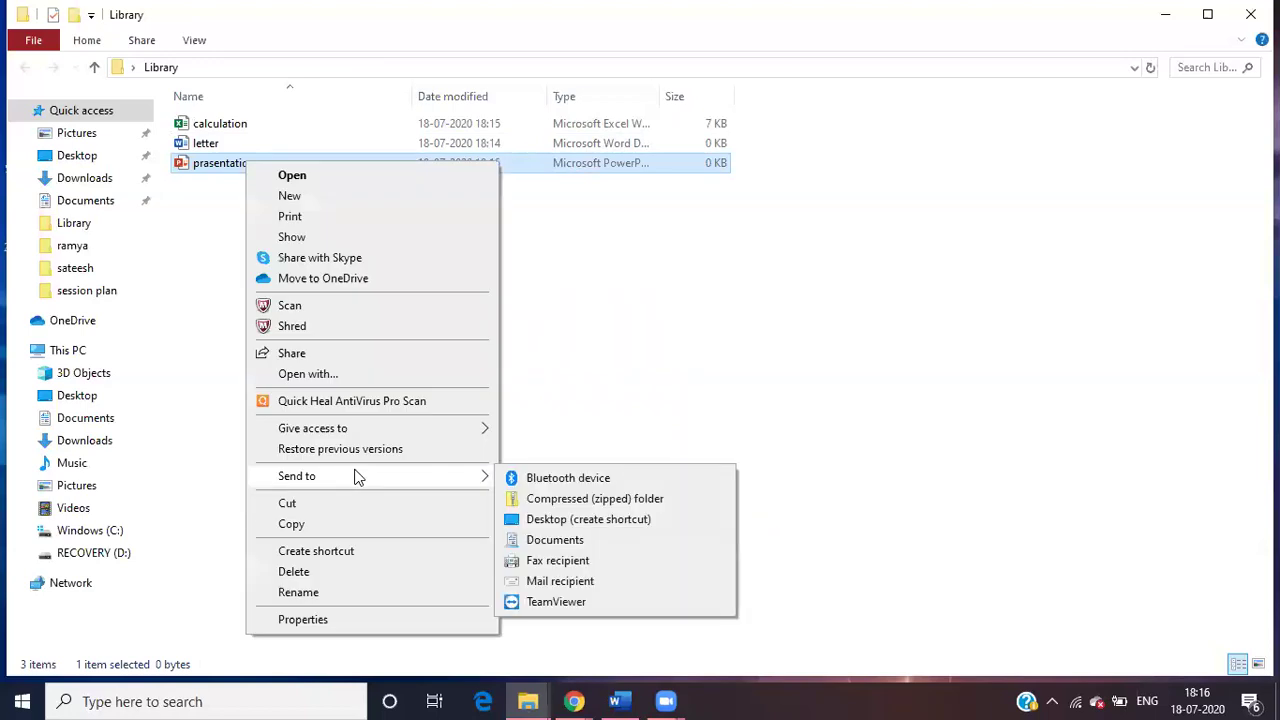
left_click(352, 594)
type("pr")
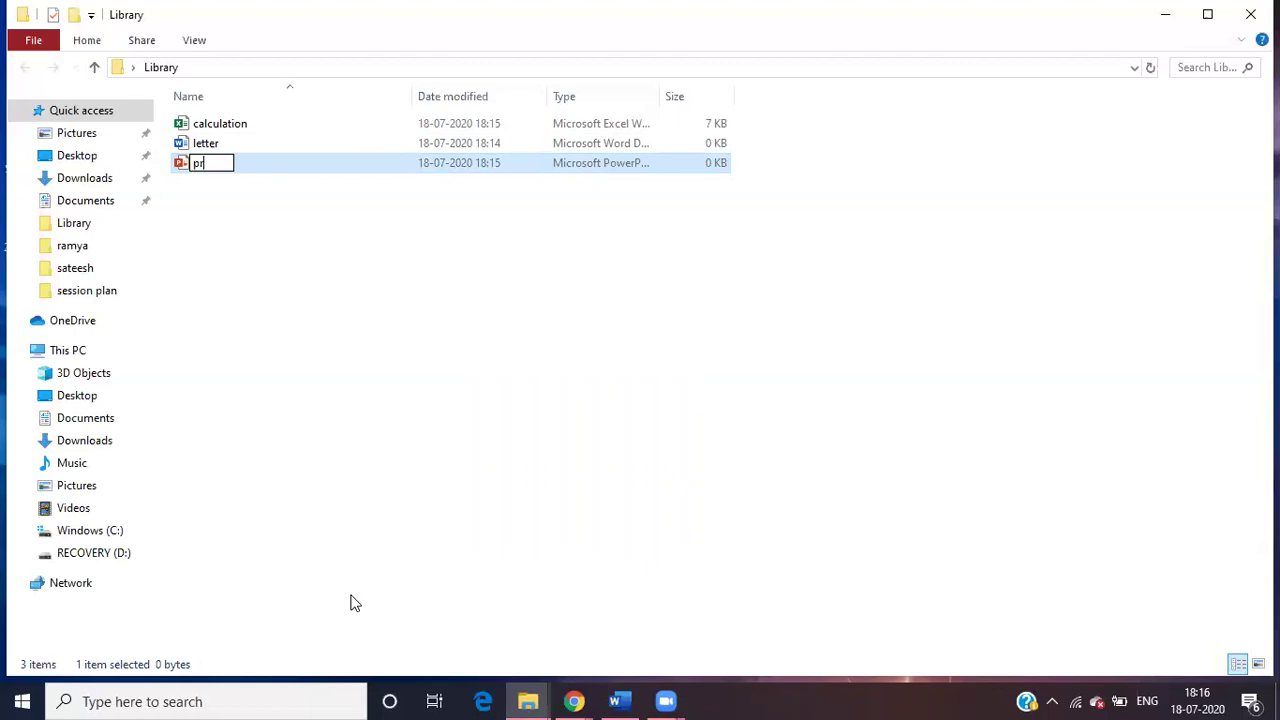
type("esentation")
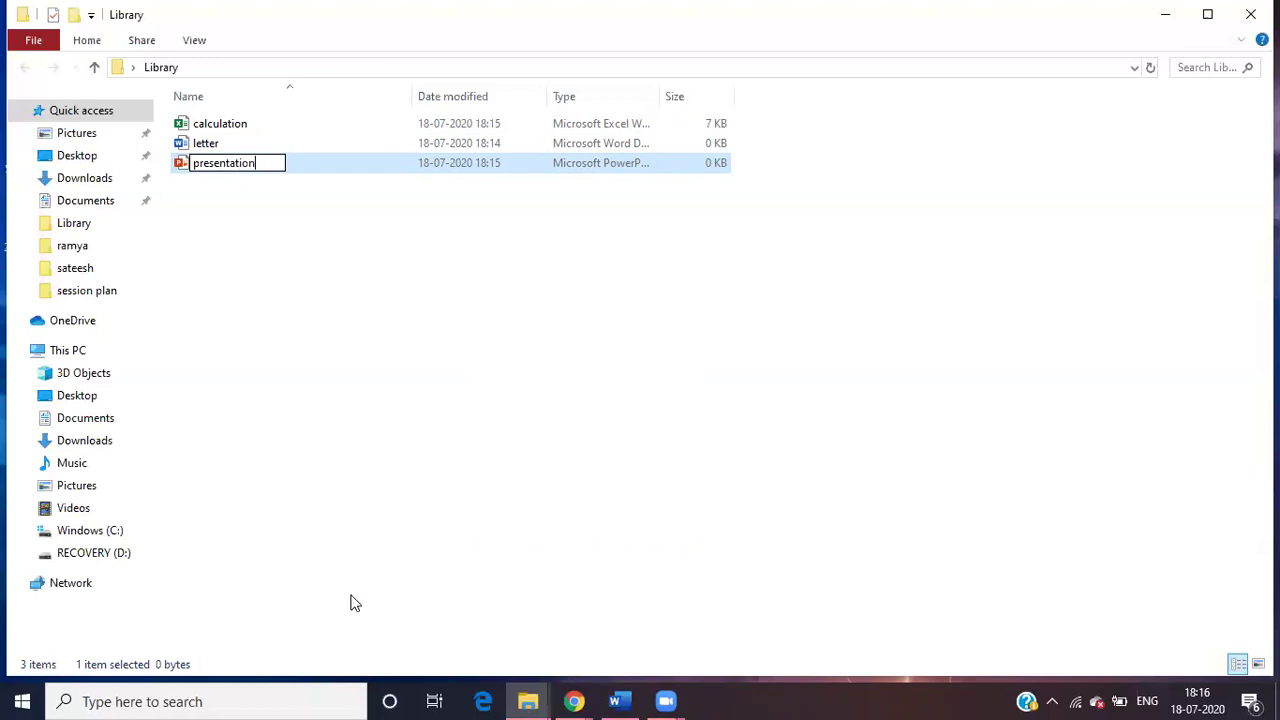
key("Return")
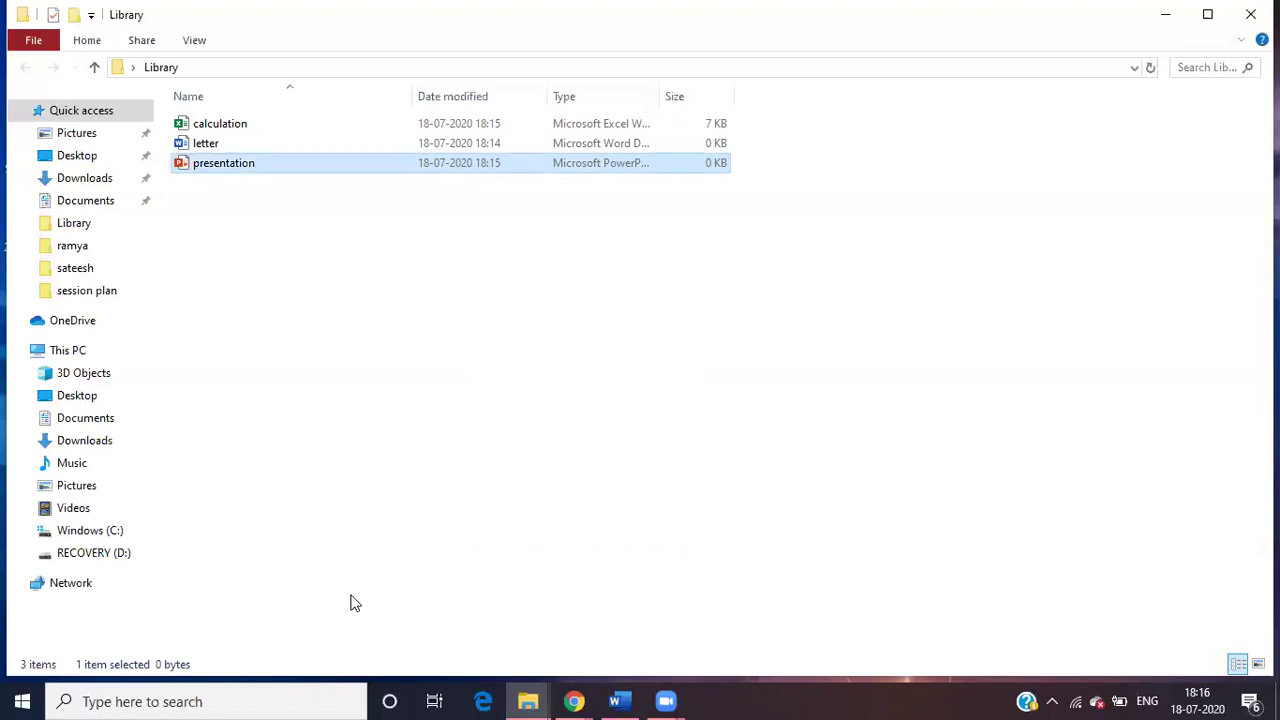
- Copy the "letter" Word document and paste the duplicate into the same Library folder
key("Up")
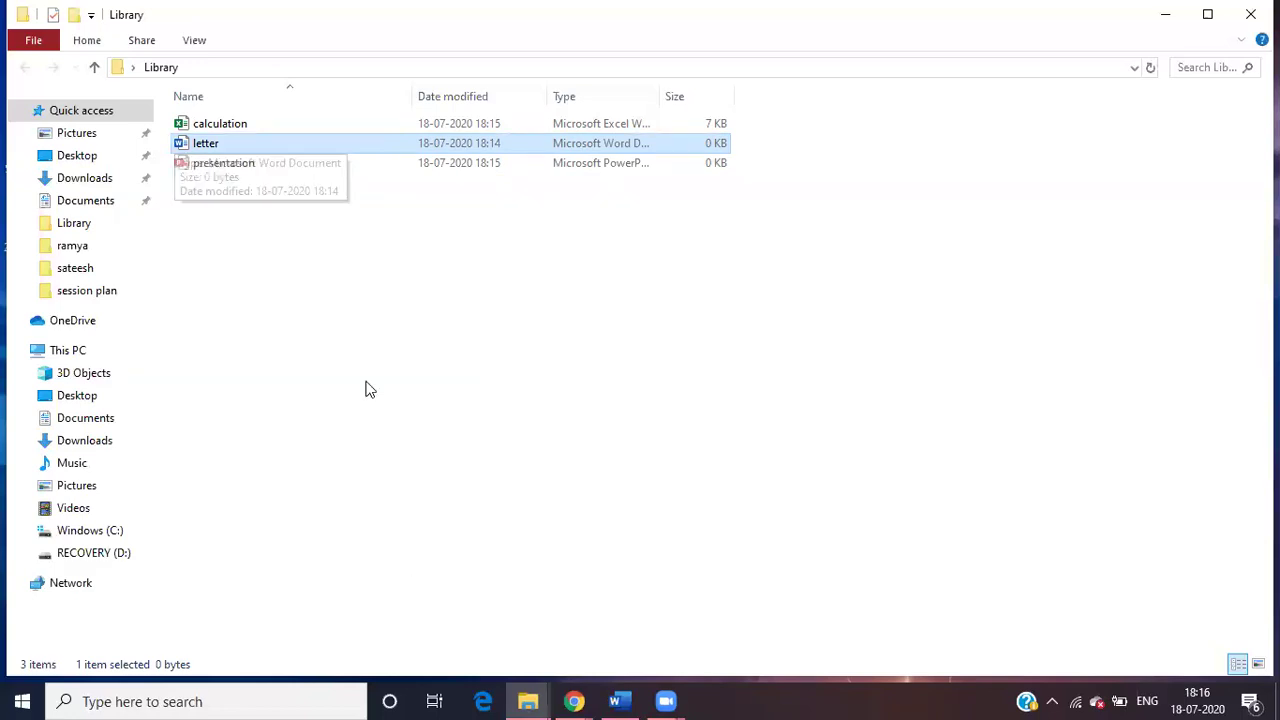
double_click(203, 145)
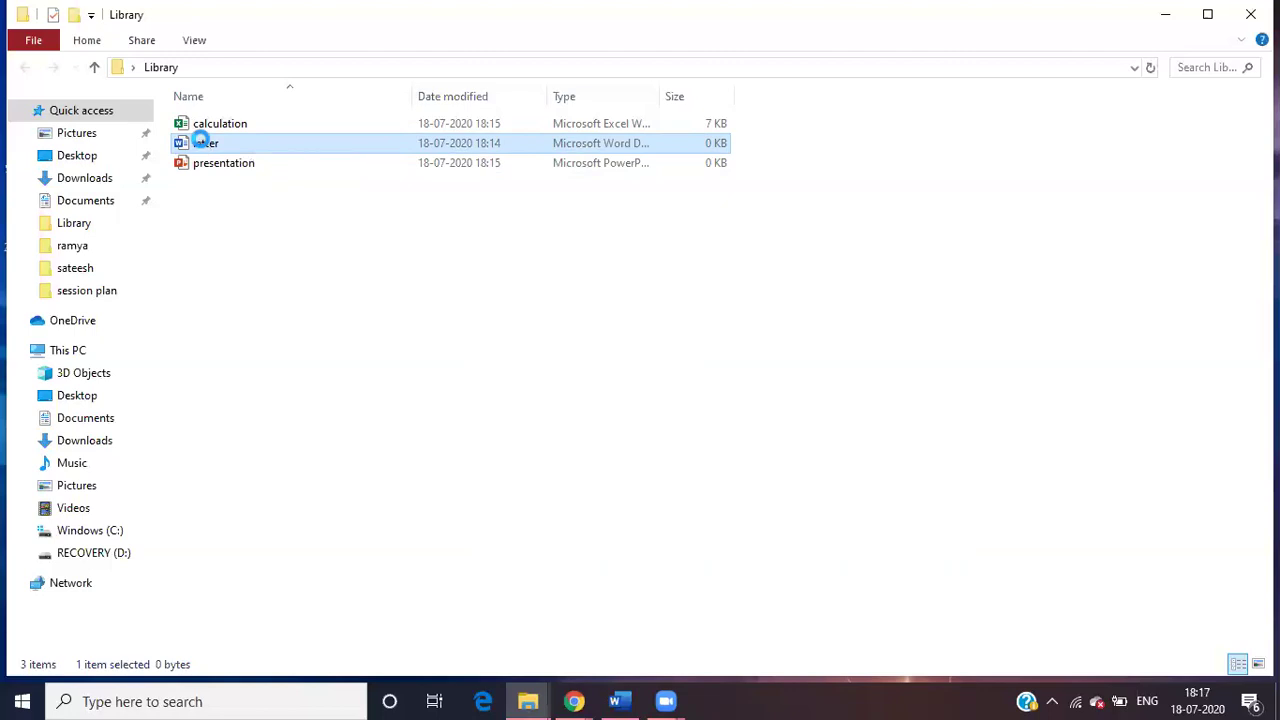
right_click(200, 143)
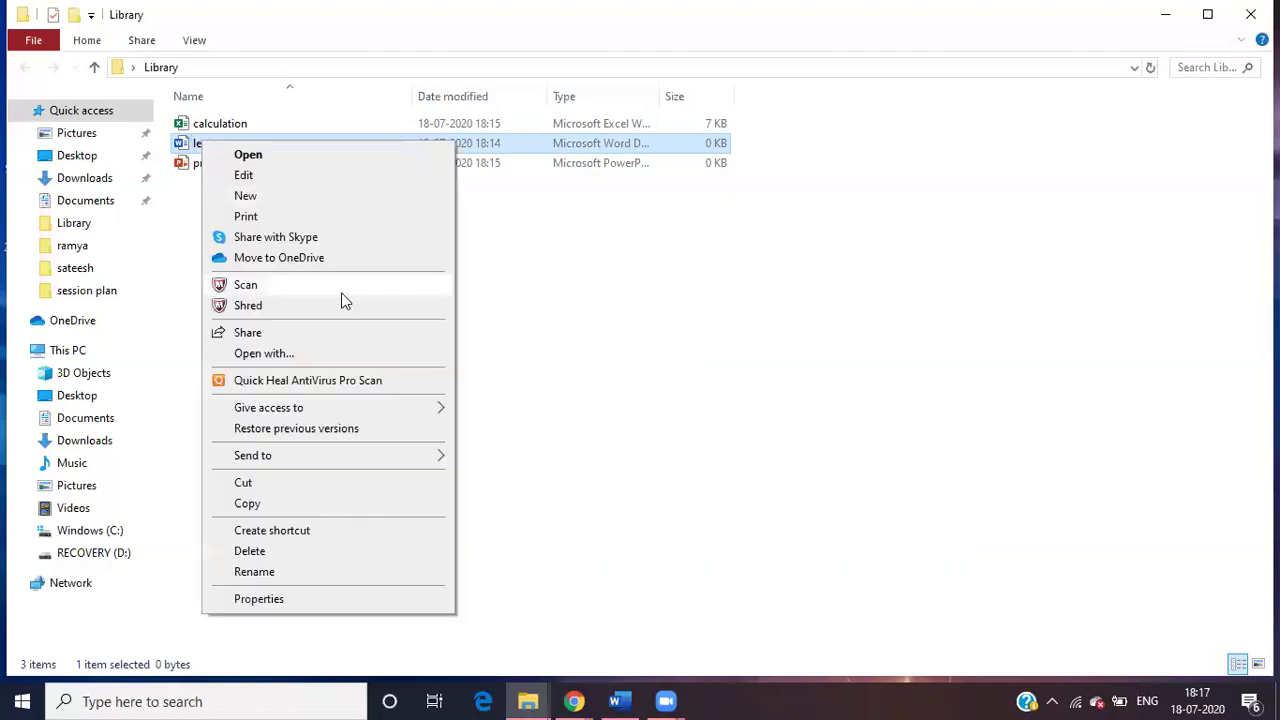
left_click(330, 508)
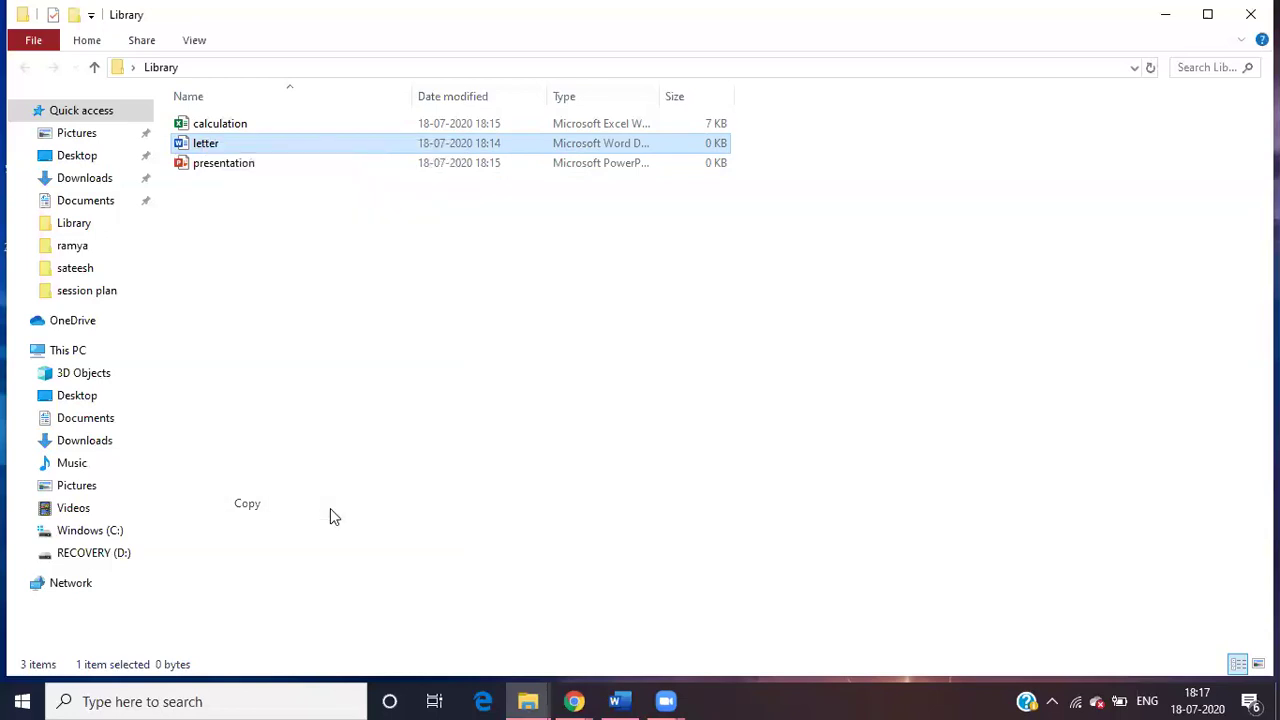
double_click(200, 143)
key("shift+F10")
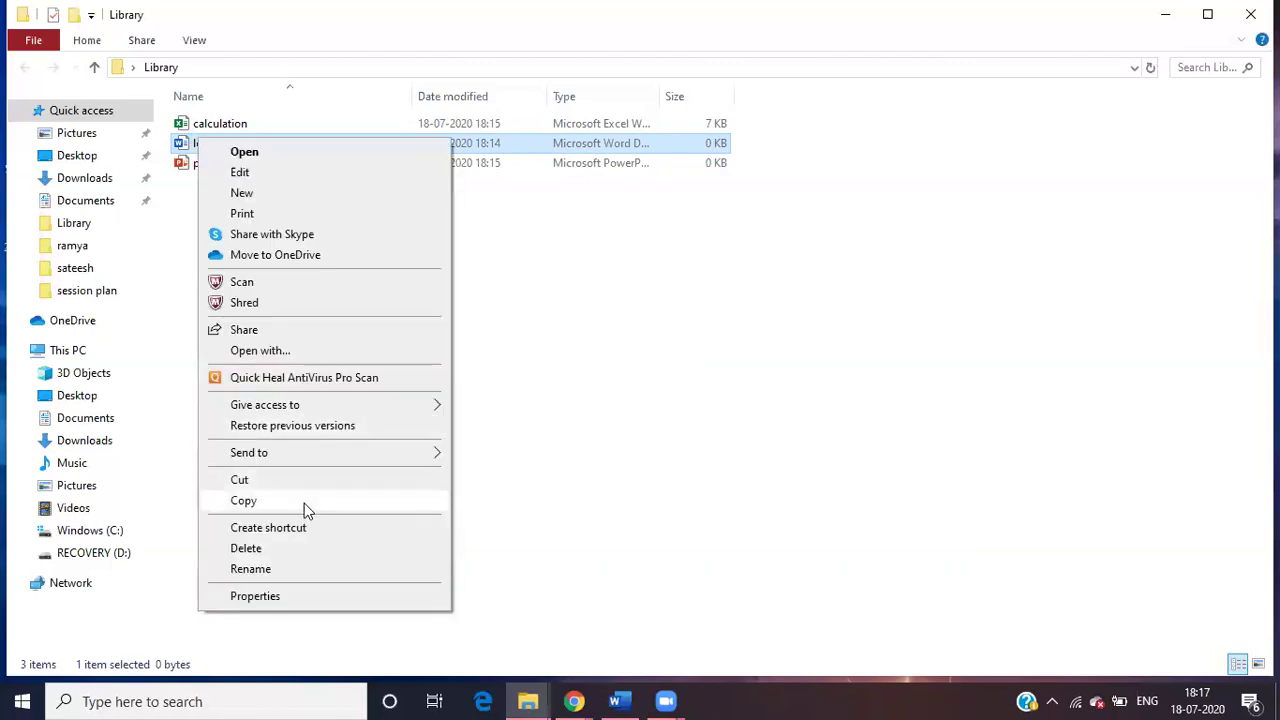
key("Escape")
right_click(253, 312)
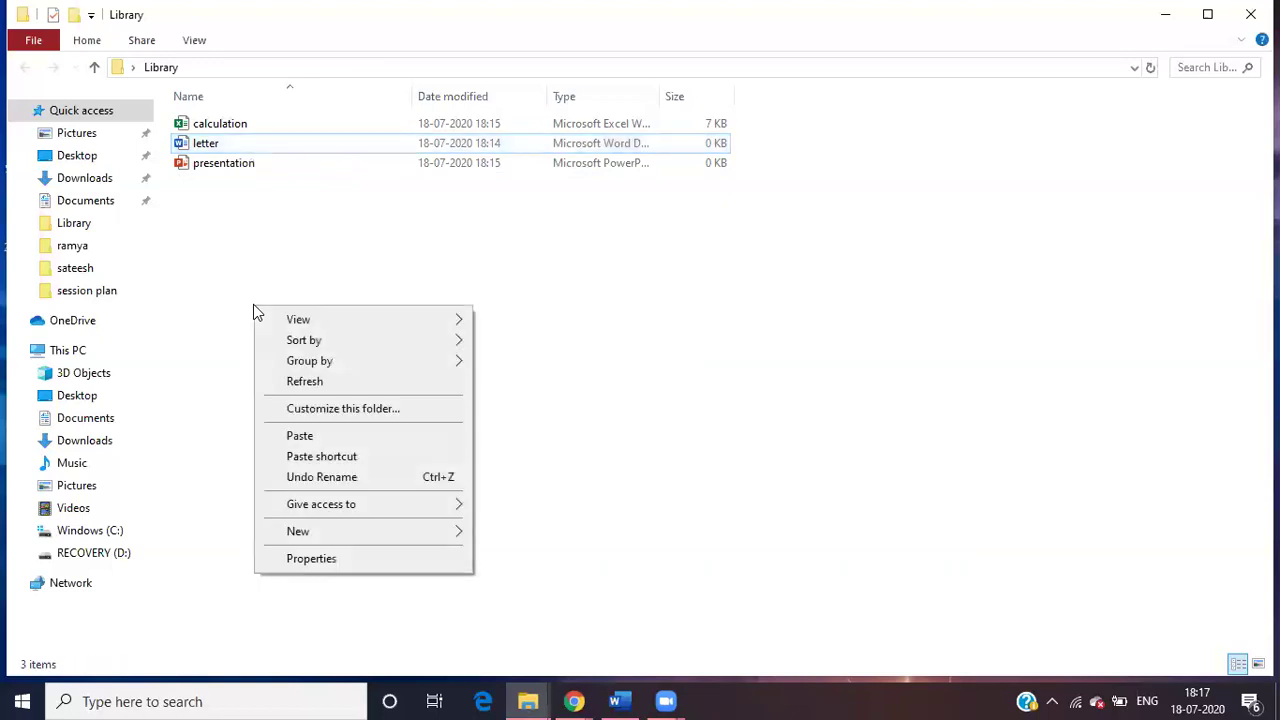
left_click(301, 437)
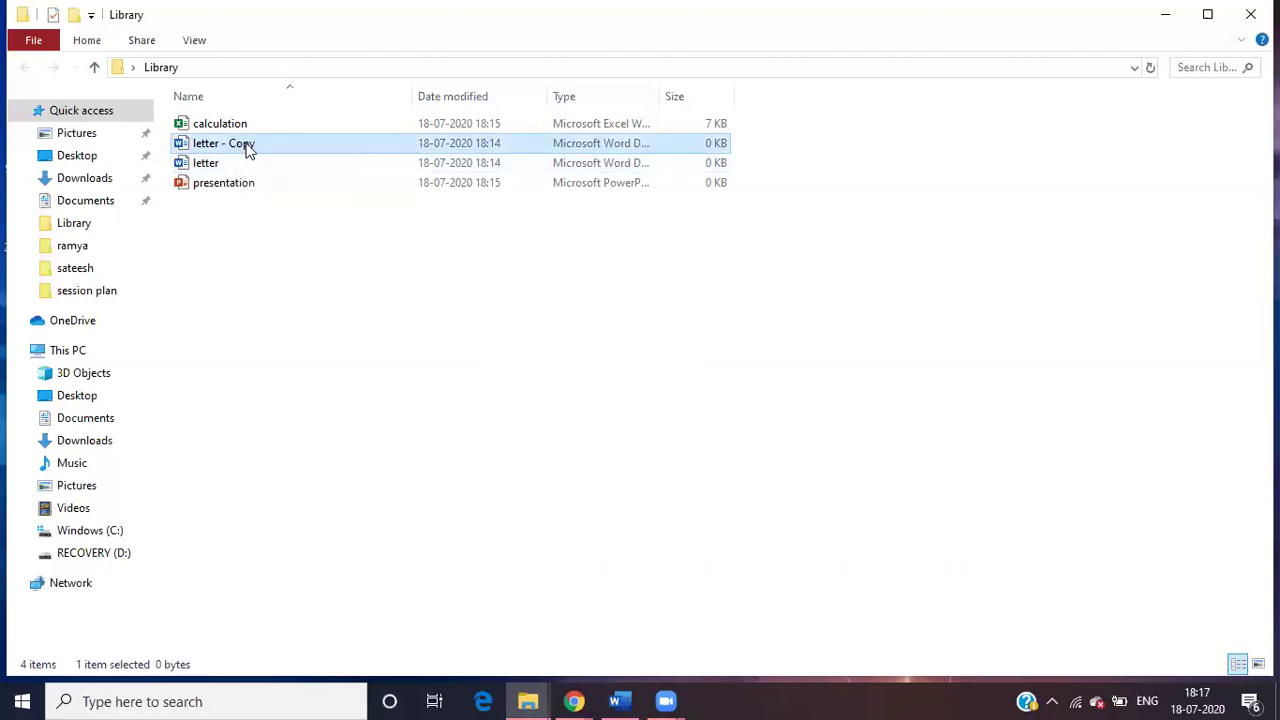
- Rename the pasted copy of the letter document as "leave letter"
double_click(249, 146)
key("shift+F10")
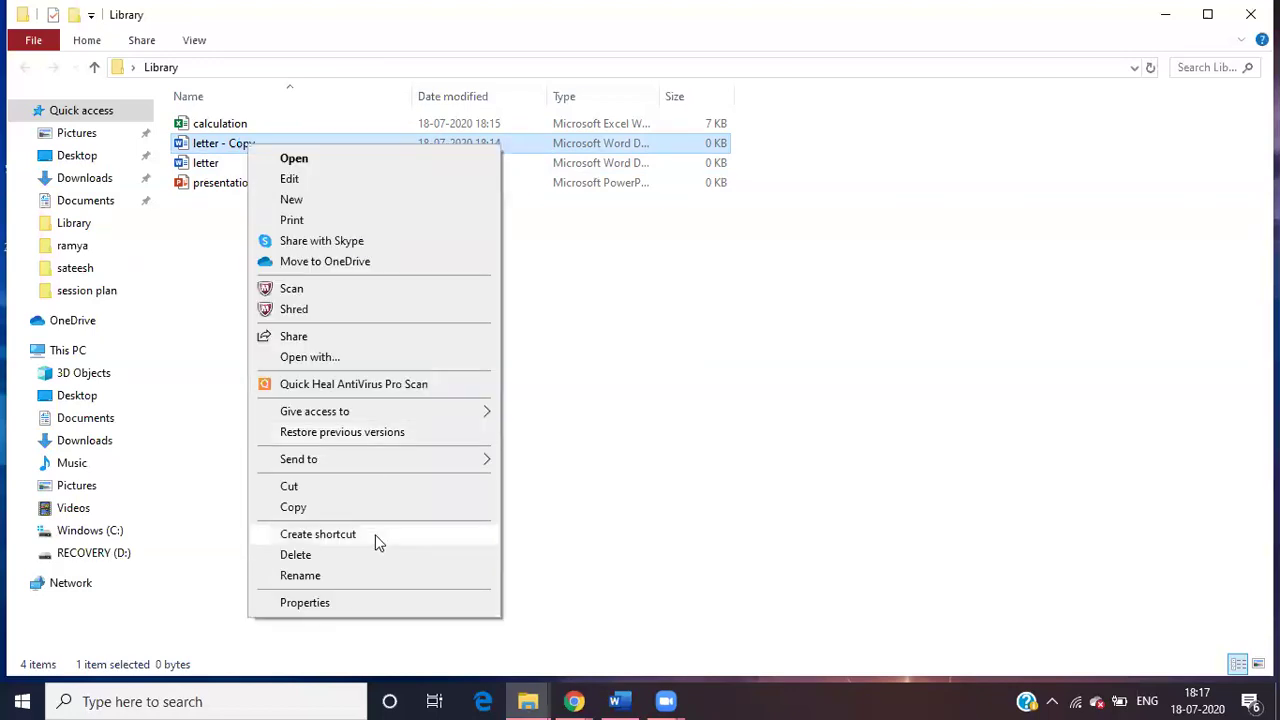
left_click(369, 580)
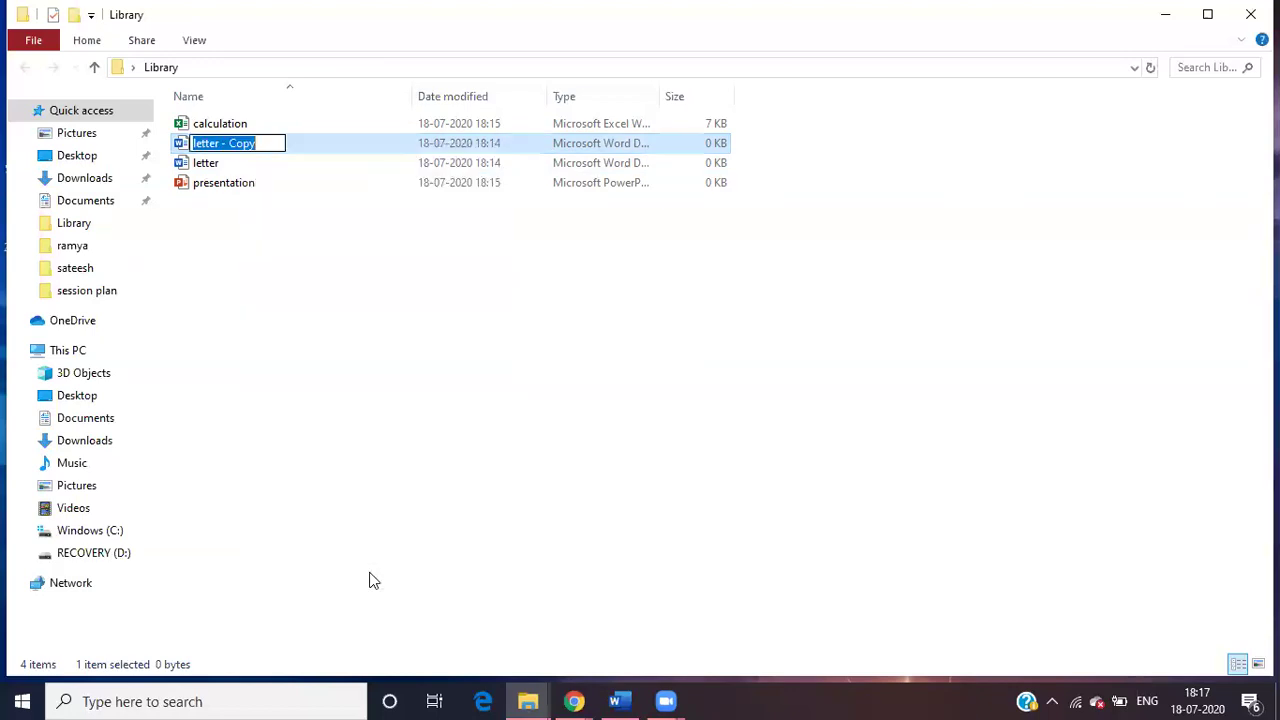
type("leav")
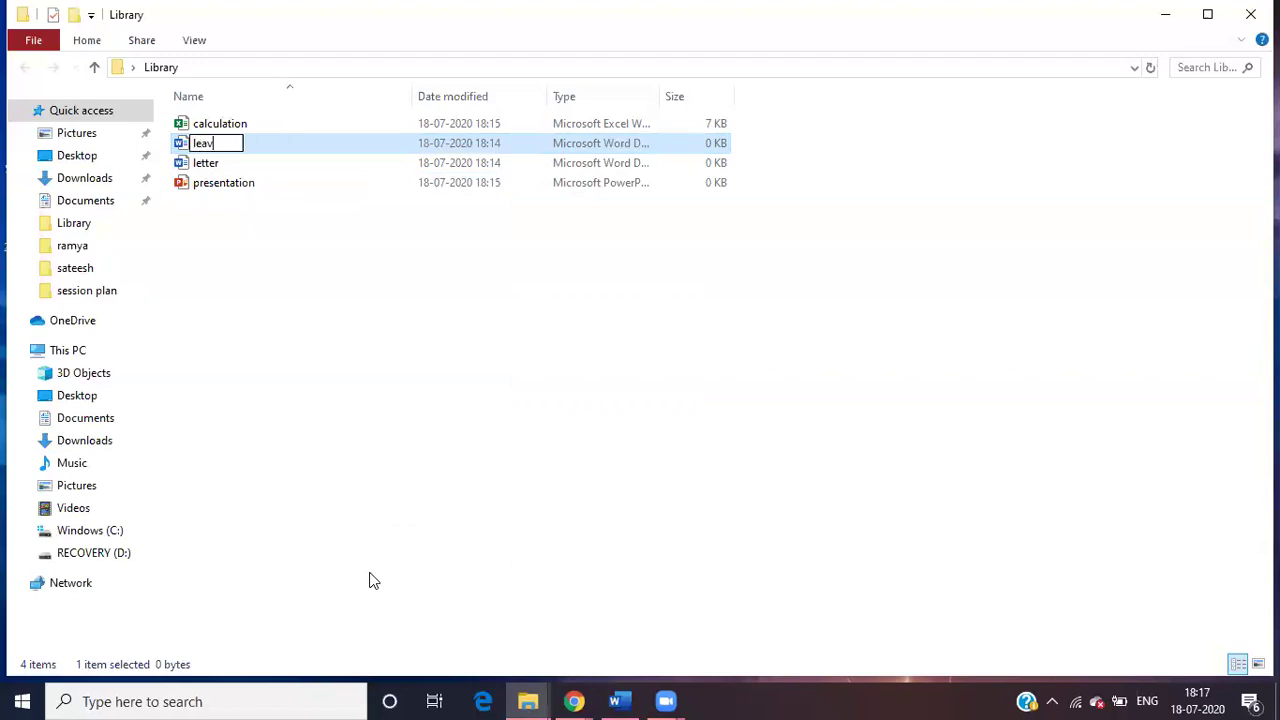
type("e letter")
key("Return")
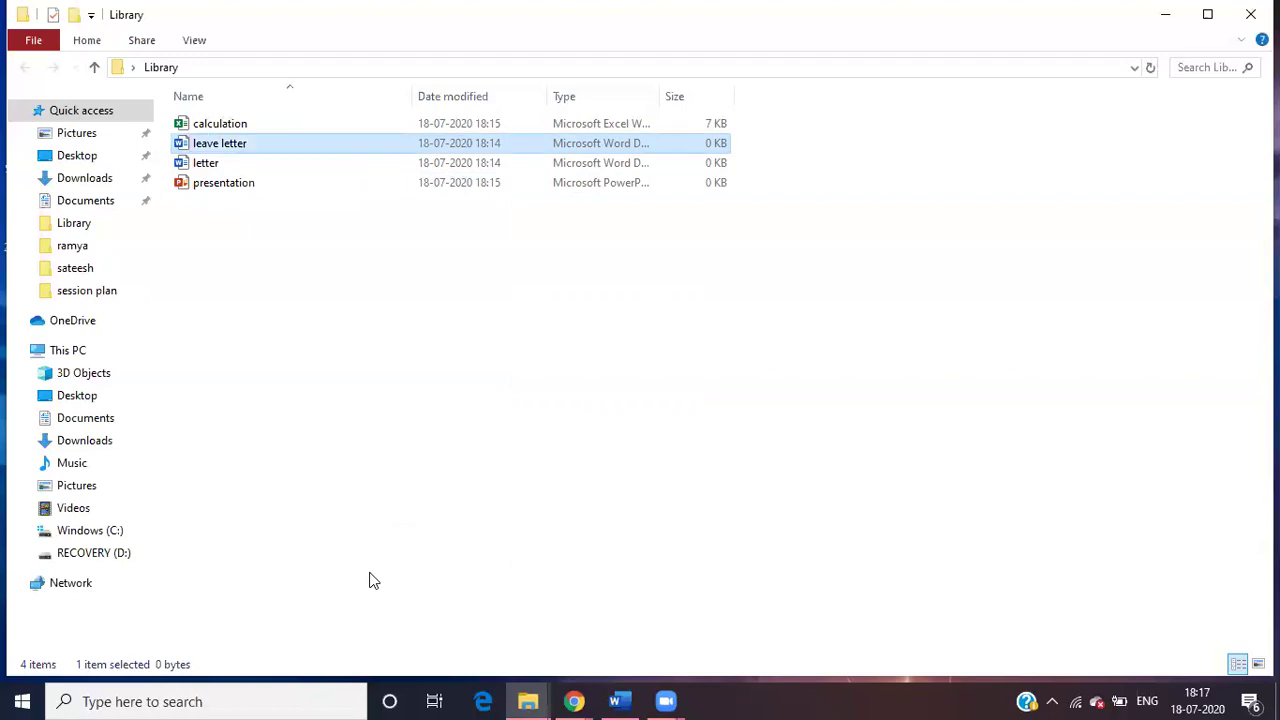
- Delete the original "letter" Word document from the Library folder
key("Down")
key("Up")
key("Down")
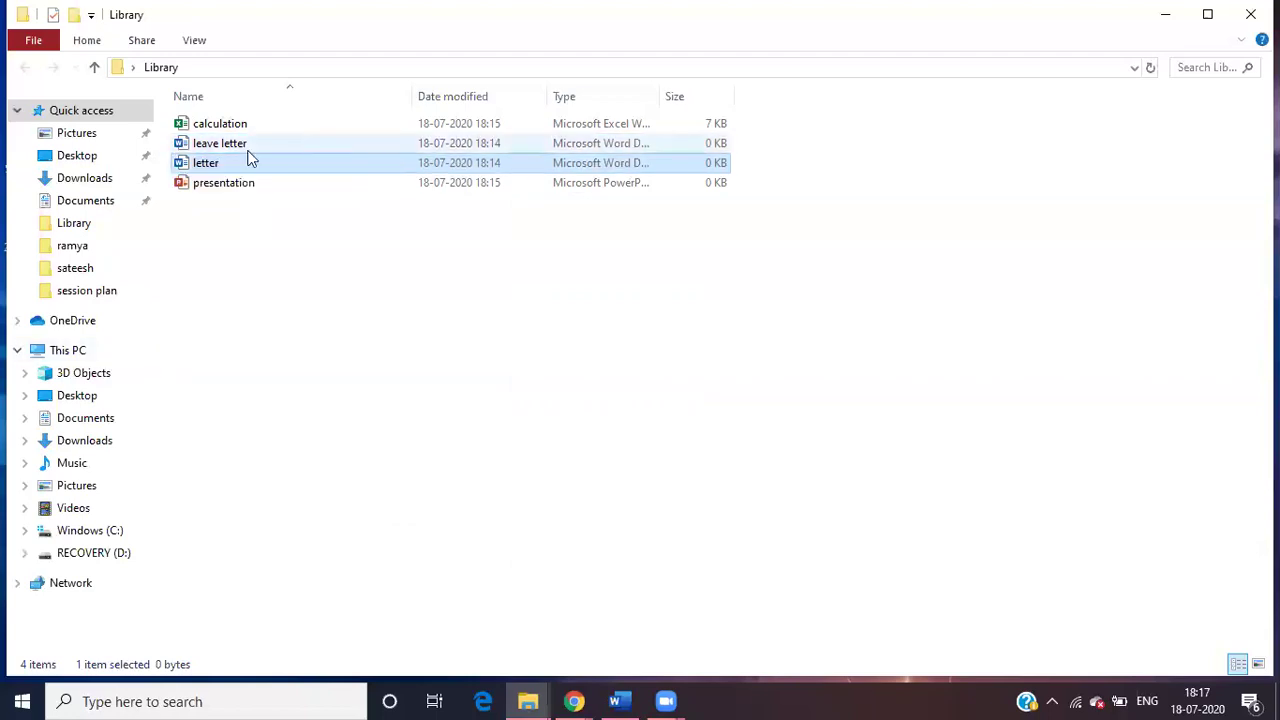
double_click(220, 165)
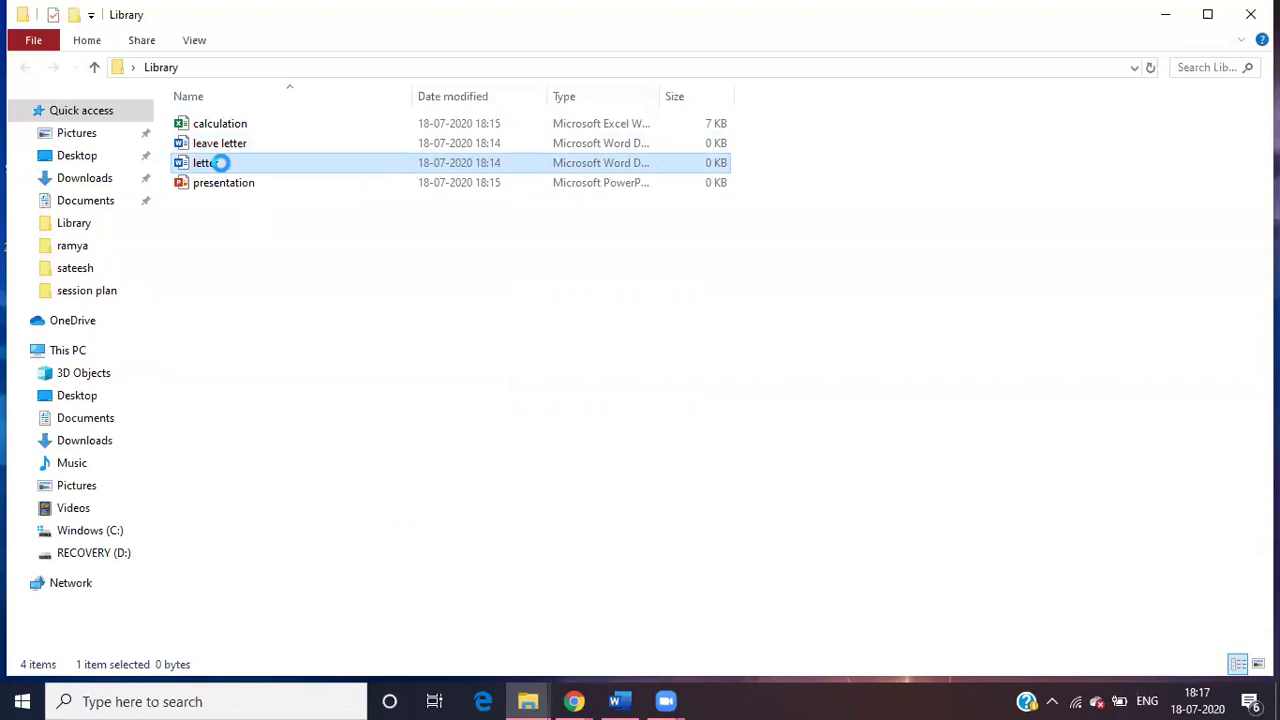
right_click(221, 163)
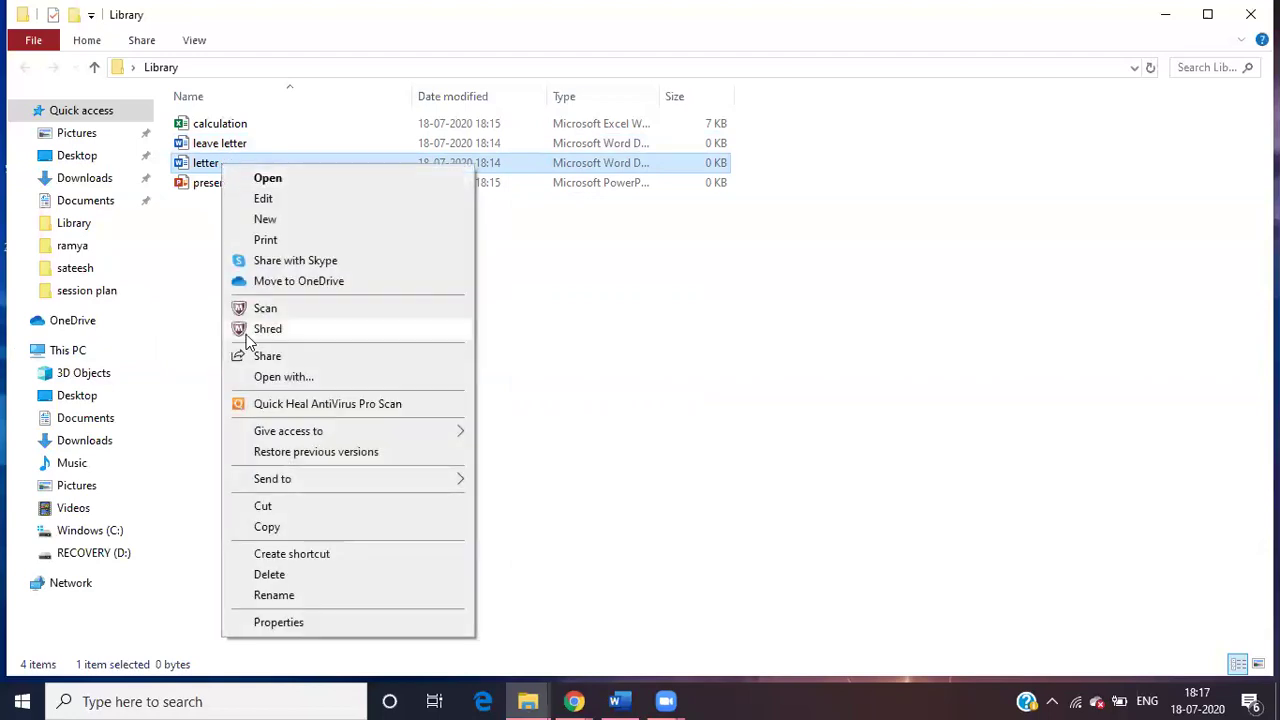
left_click(270, 575)
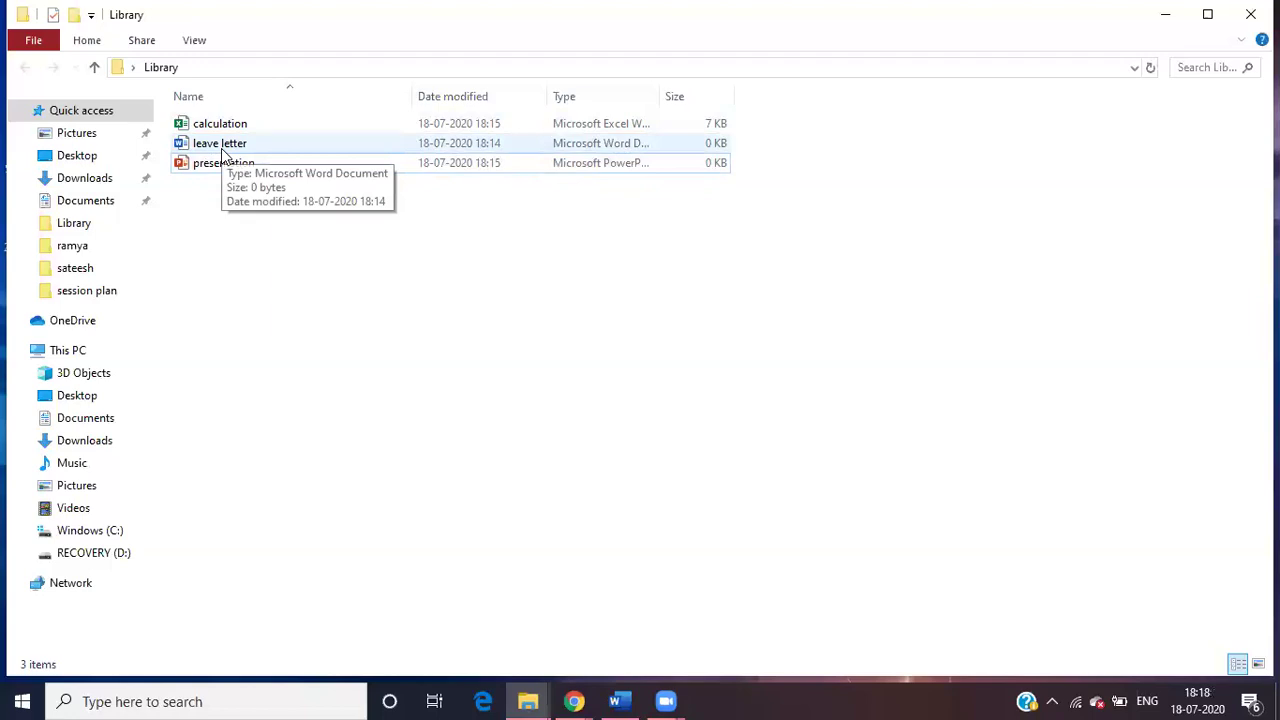
- Create a text document named "notes" inside the Library folder
right_click(319, 254)
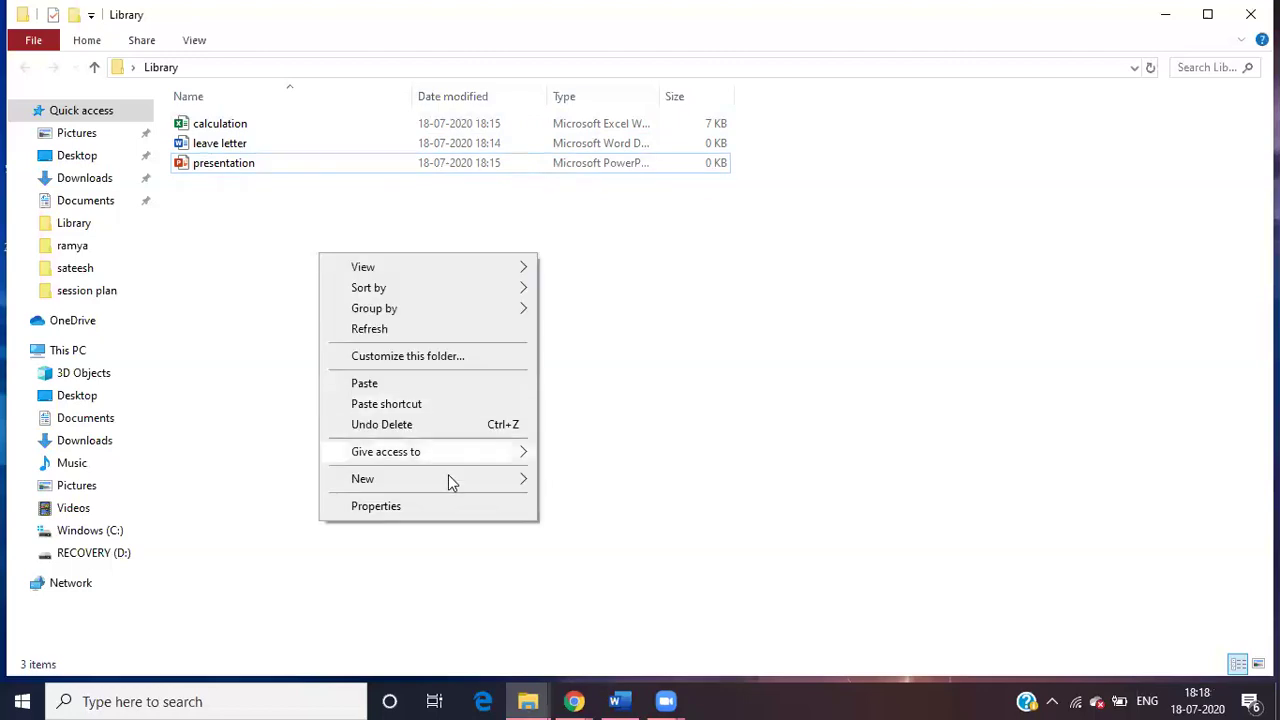
mouse_move(450, 478)
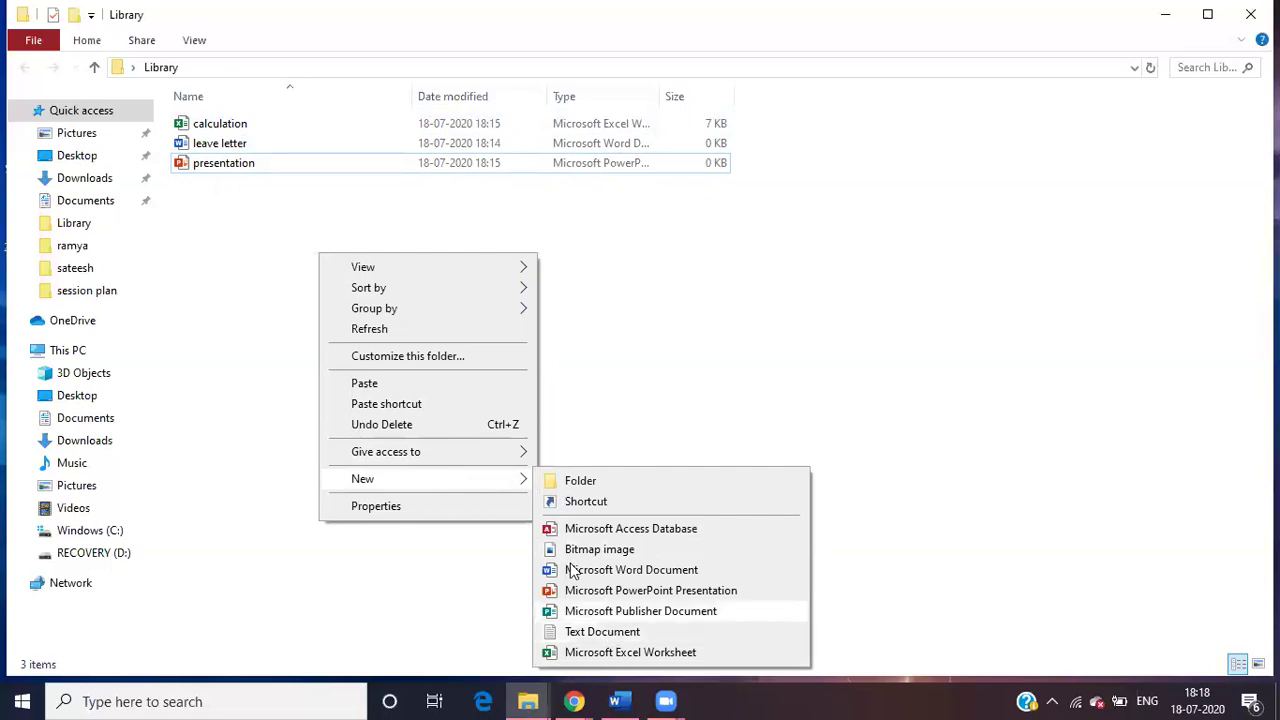
mouse_move(489, 480)
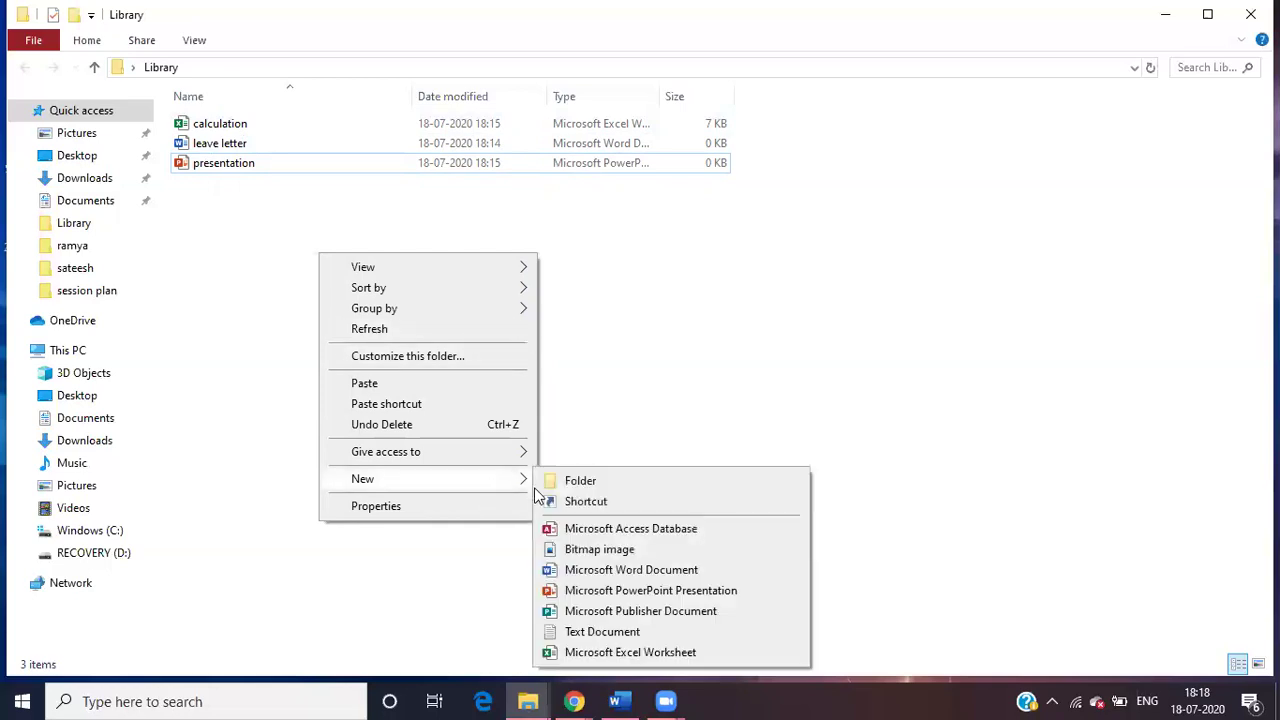
left_click(610, 640)
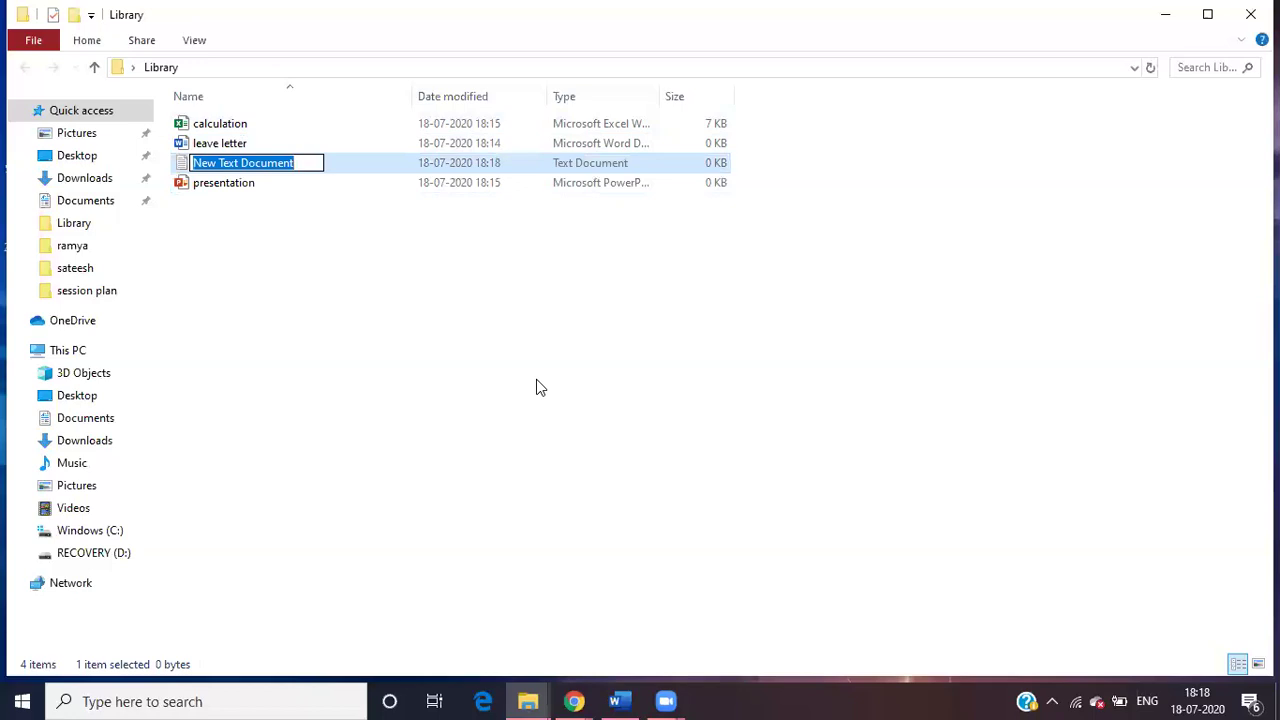
type("no")
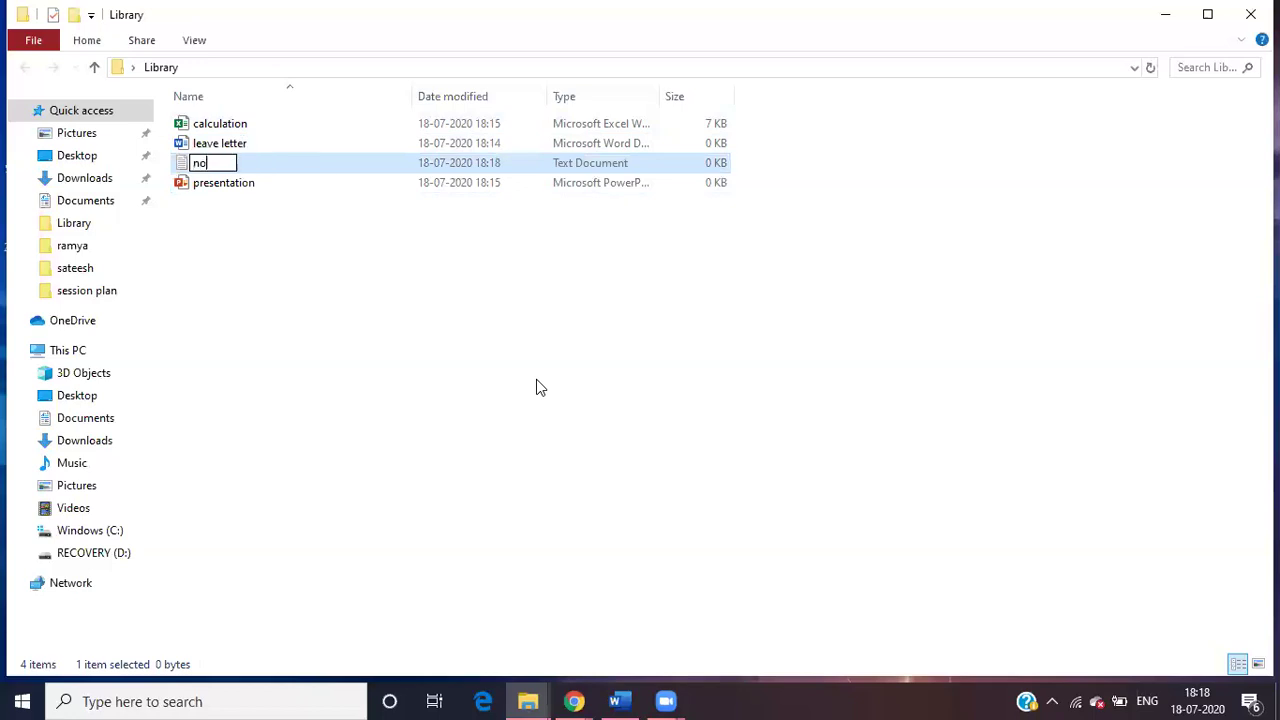
type("tes")
key("Return")
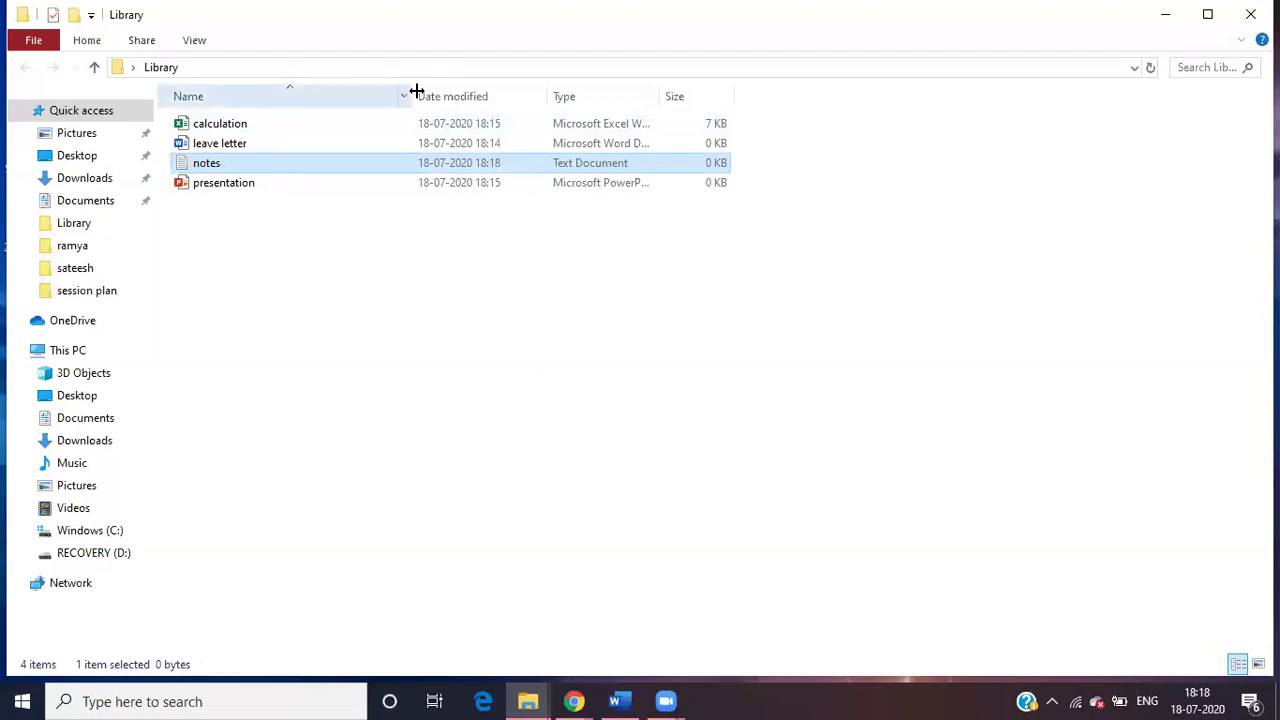
- Open the "notes" text file in Notepad to view it, and close it again
double_click(265, 170)
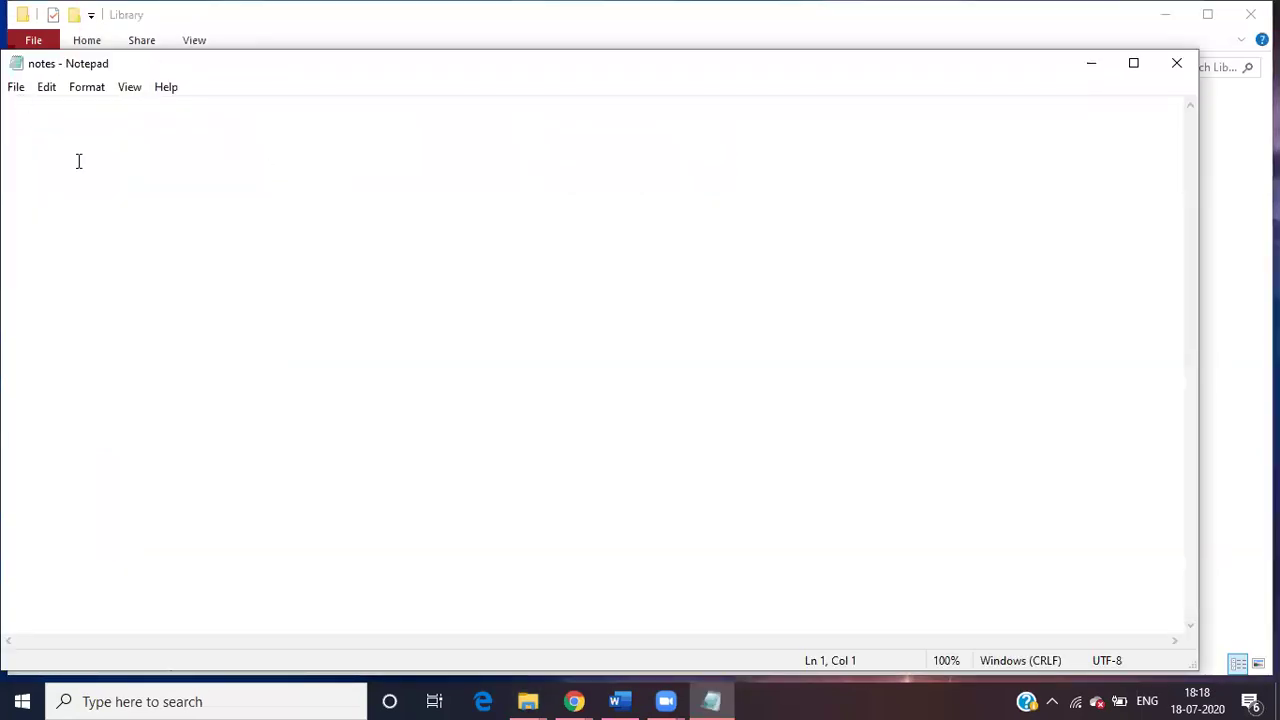
left_click(1172, 63)
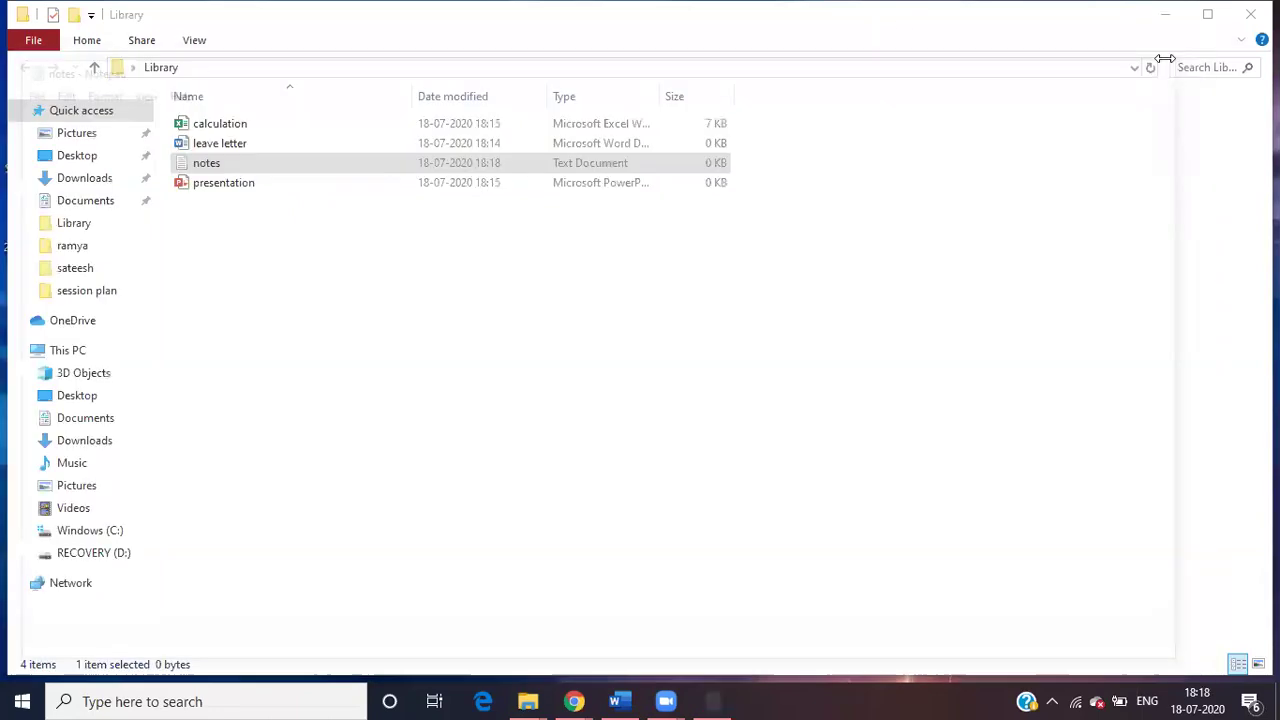
- Open the "leave letter" document from the Library folder in Word, ready for text entry
double_click(244, 145)
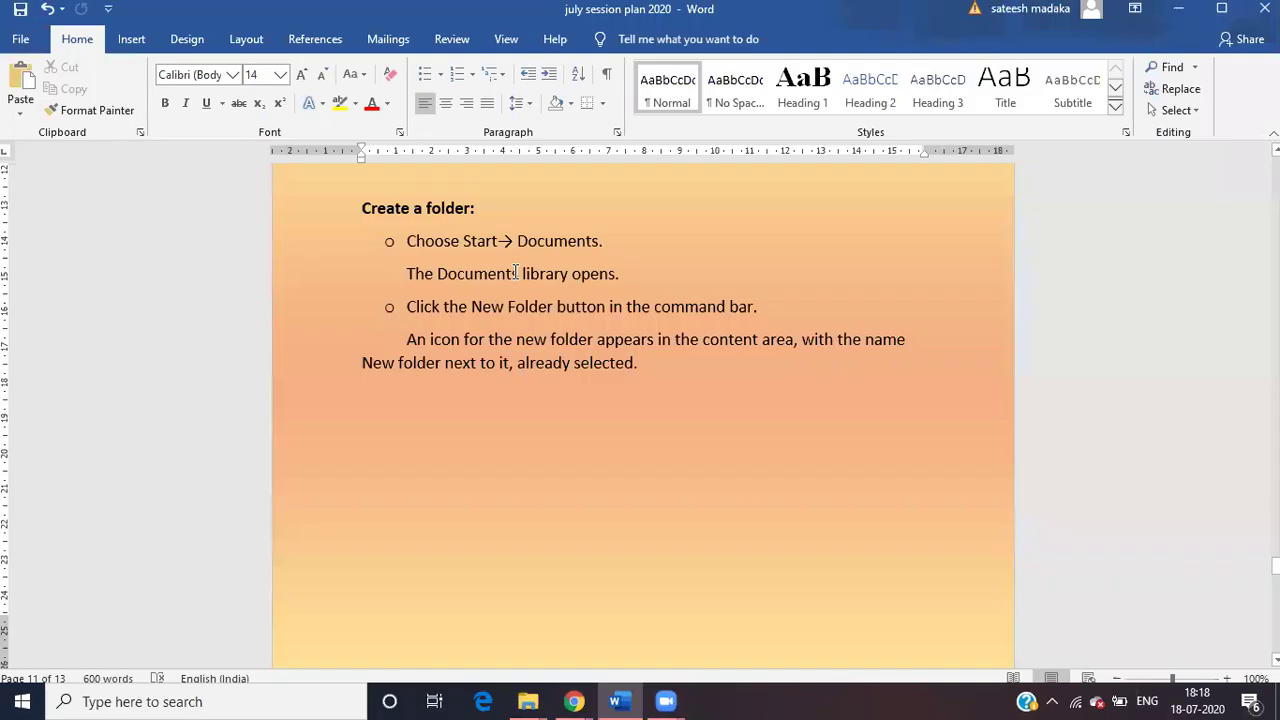
left_click(513, 273)
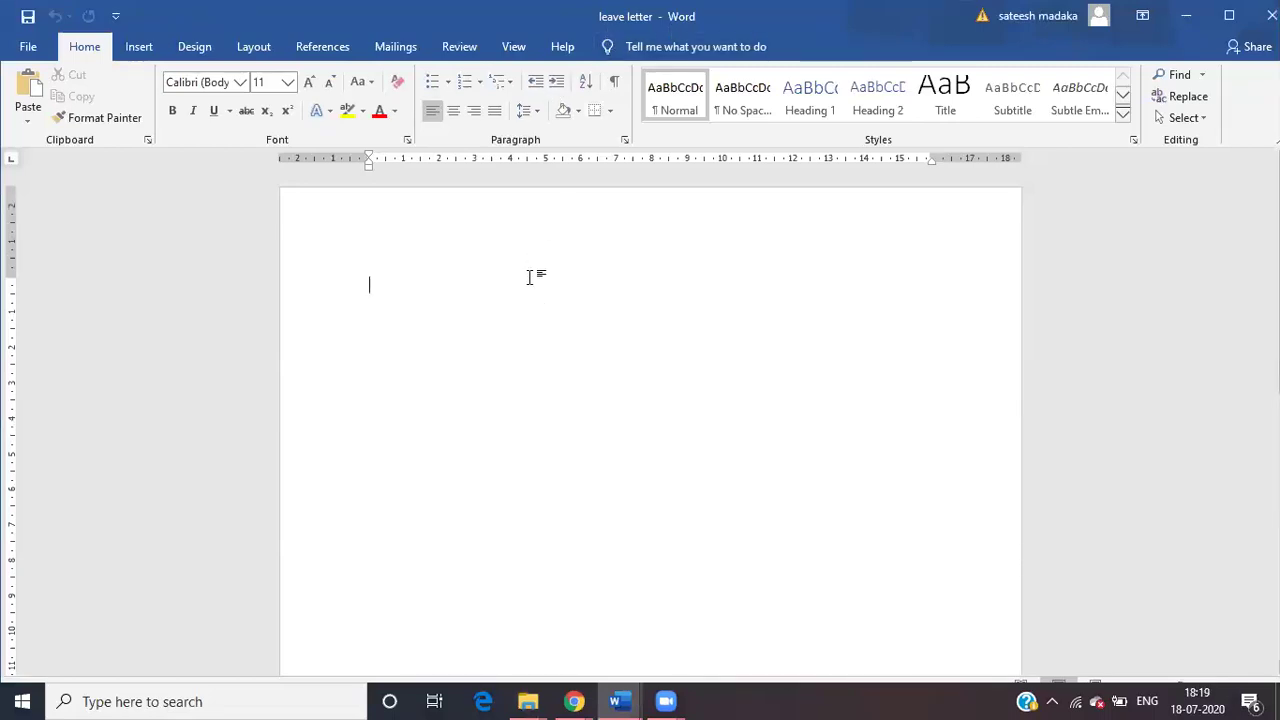
type("jkerw ")
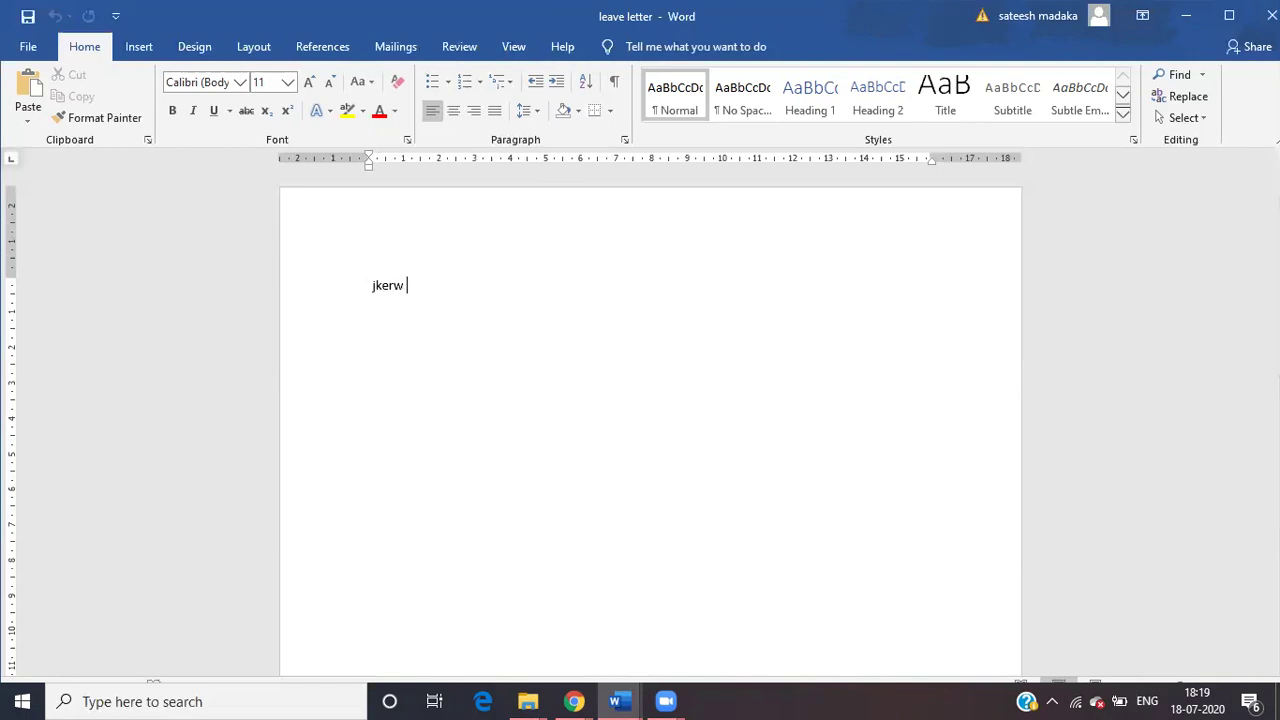
type("kj fdj gfh")
key("ctrl+a")
key("BackSpace")
- Enter the text "Leave letter" on the first line of the blank document
type("Leave lettert")
key("BackSpace")
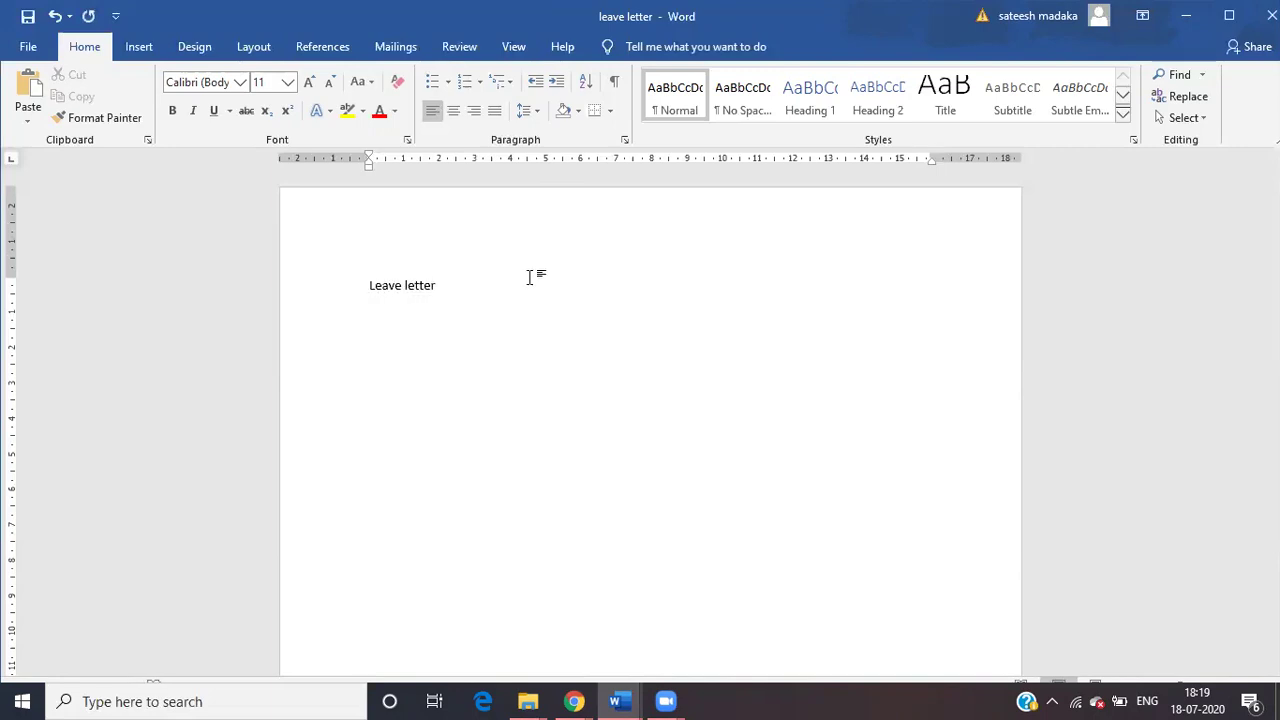
- Centre the "Leave letter" line on the page and close the document with its changes saved
key("ctrl+a")
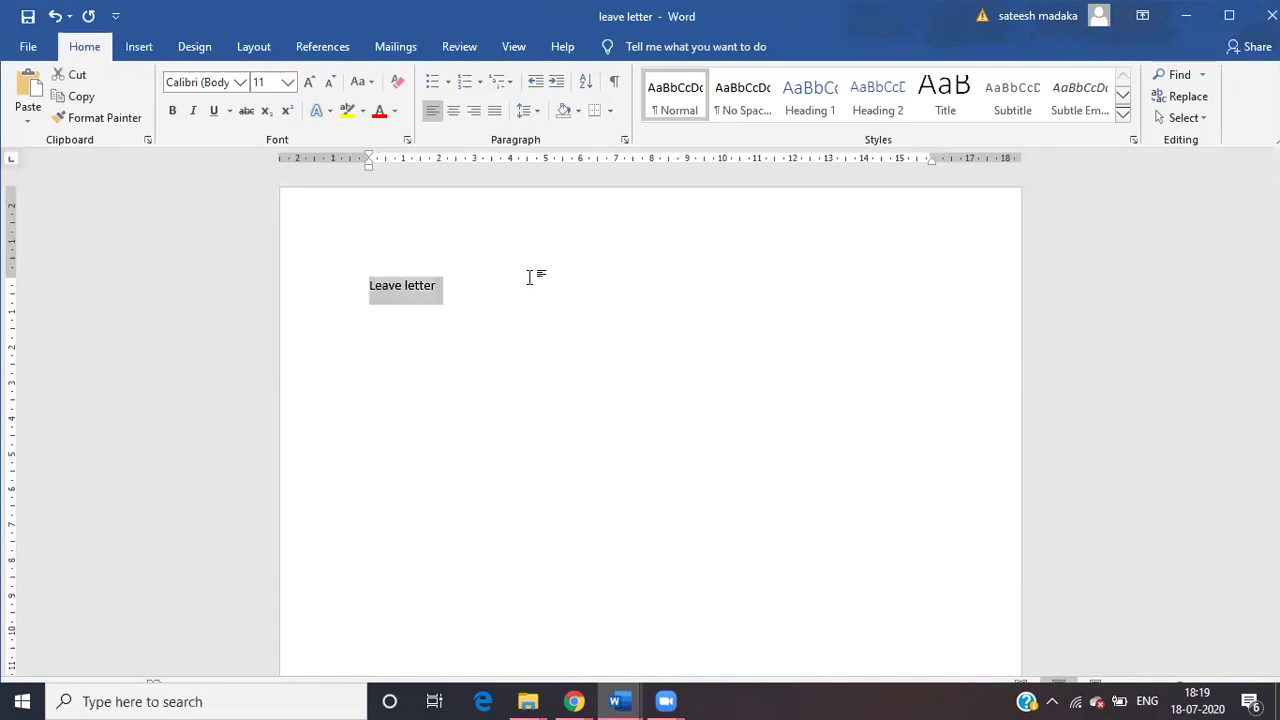
left_click(455, 113)
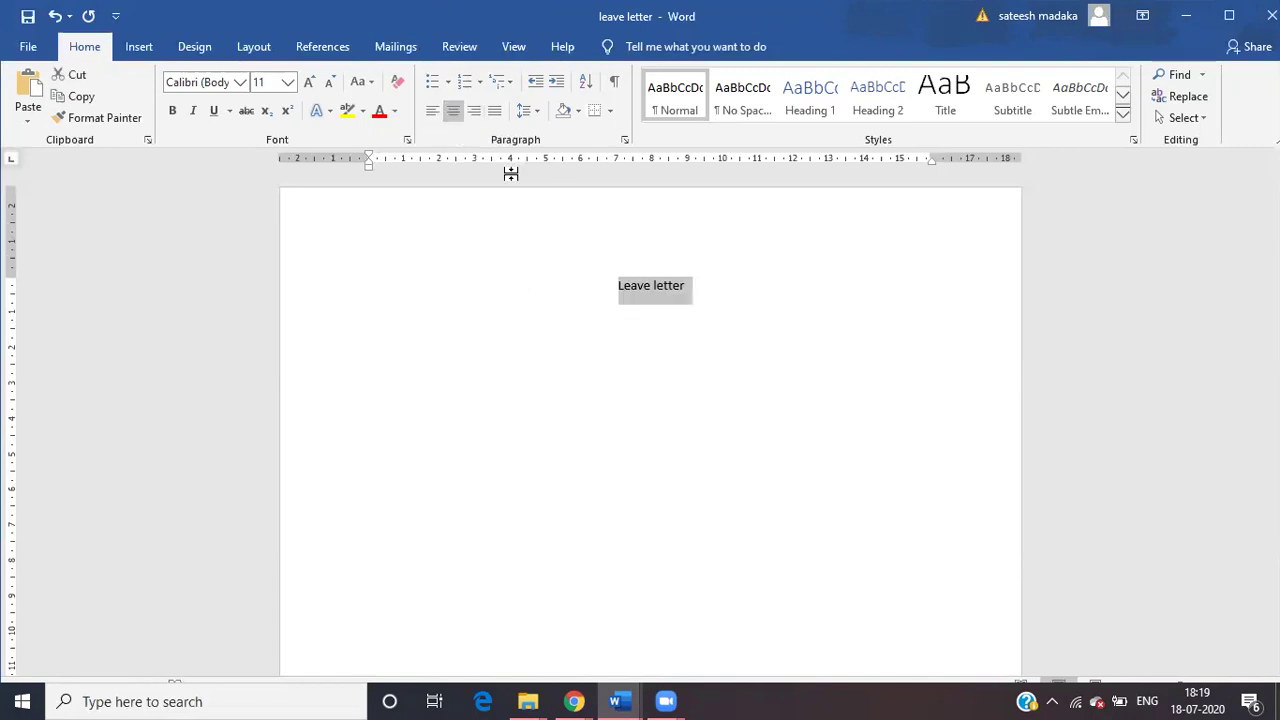
left_click(717, 280)
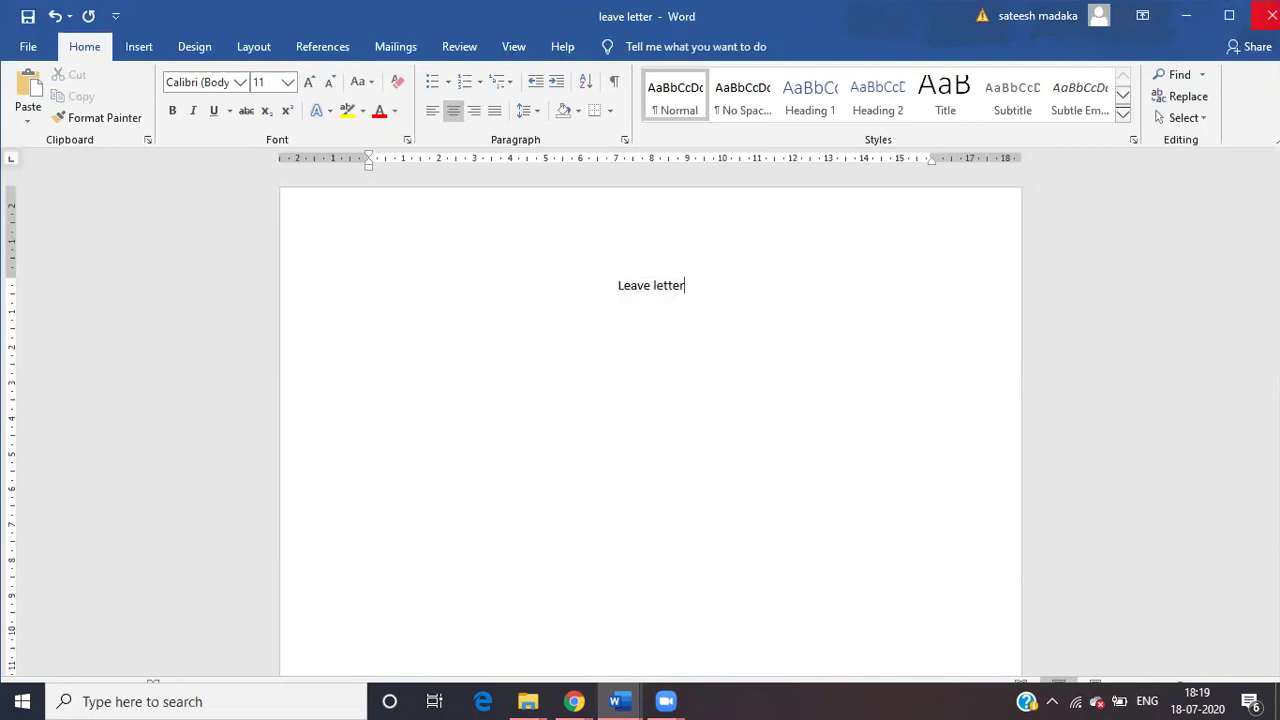
left_click(1271, 14)
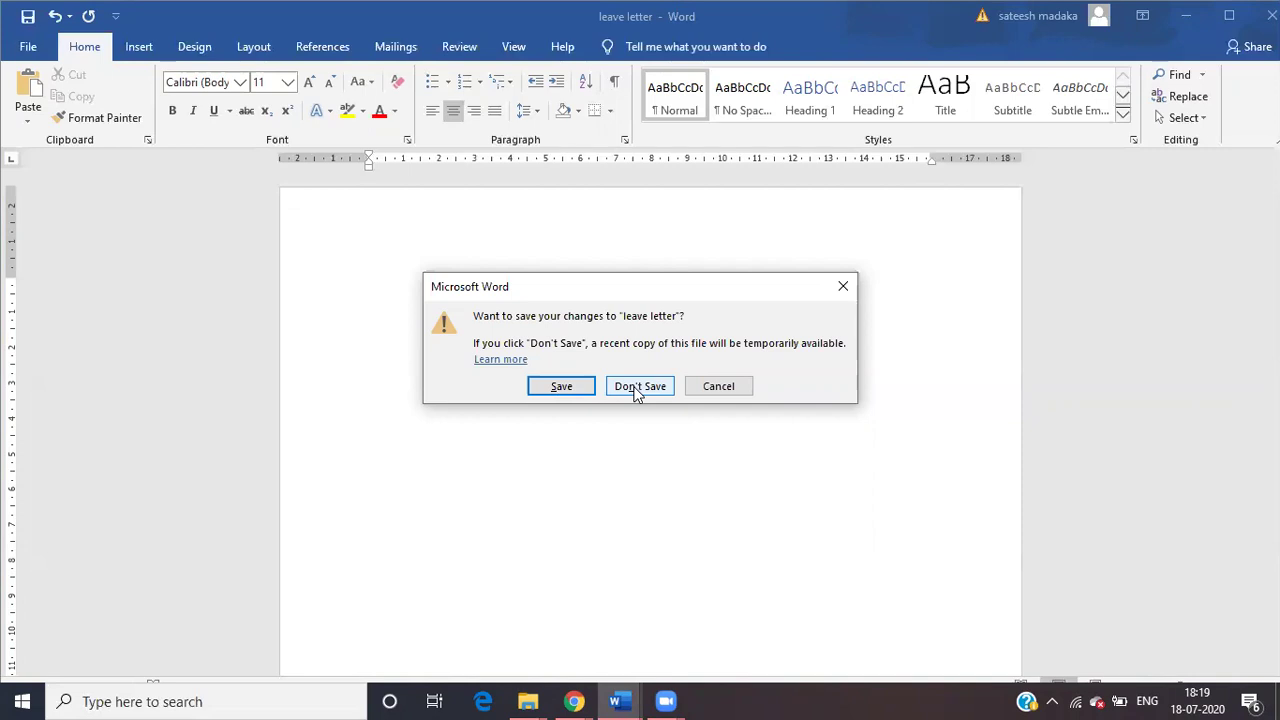
left_click(561, 387)
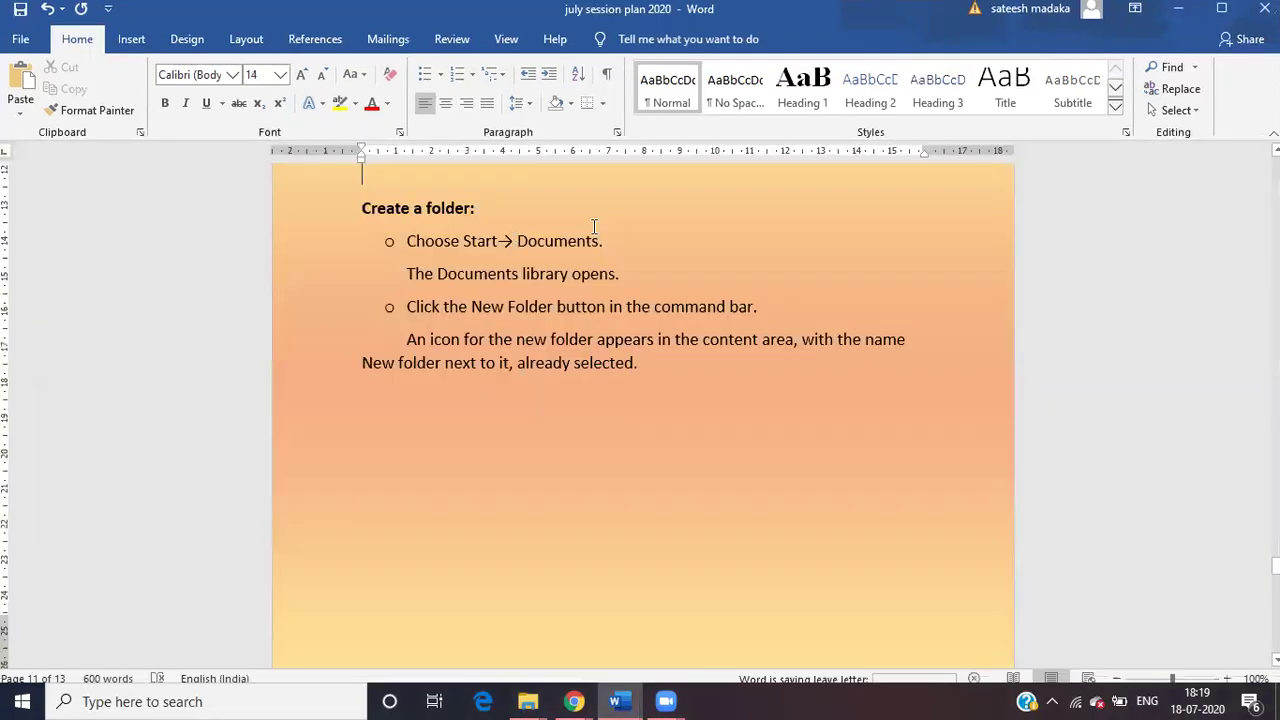
- Return to the Library folder, open the "calculation" workbook in Excel to view it, and close it again
left_click(1177, 10)
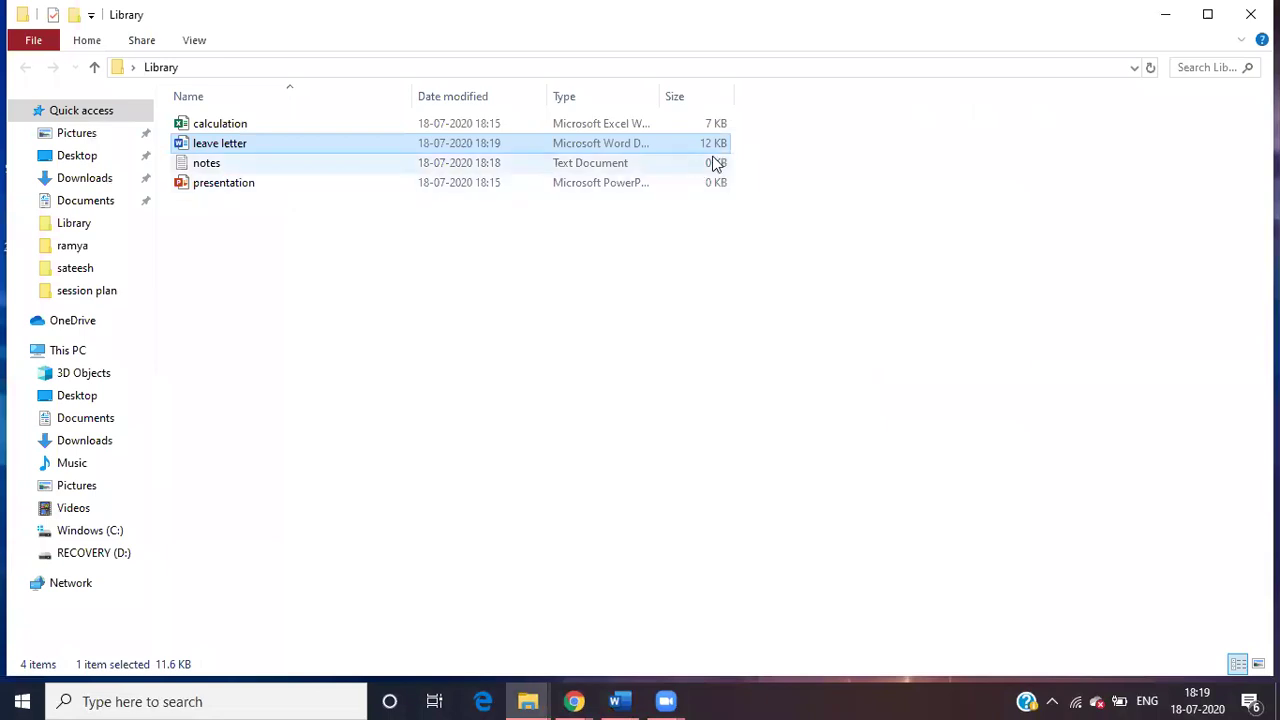
left_click(686, 273)
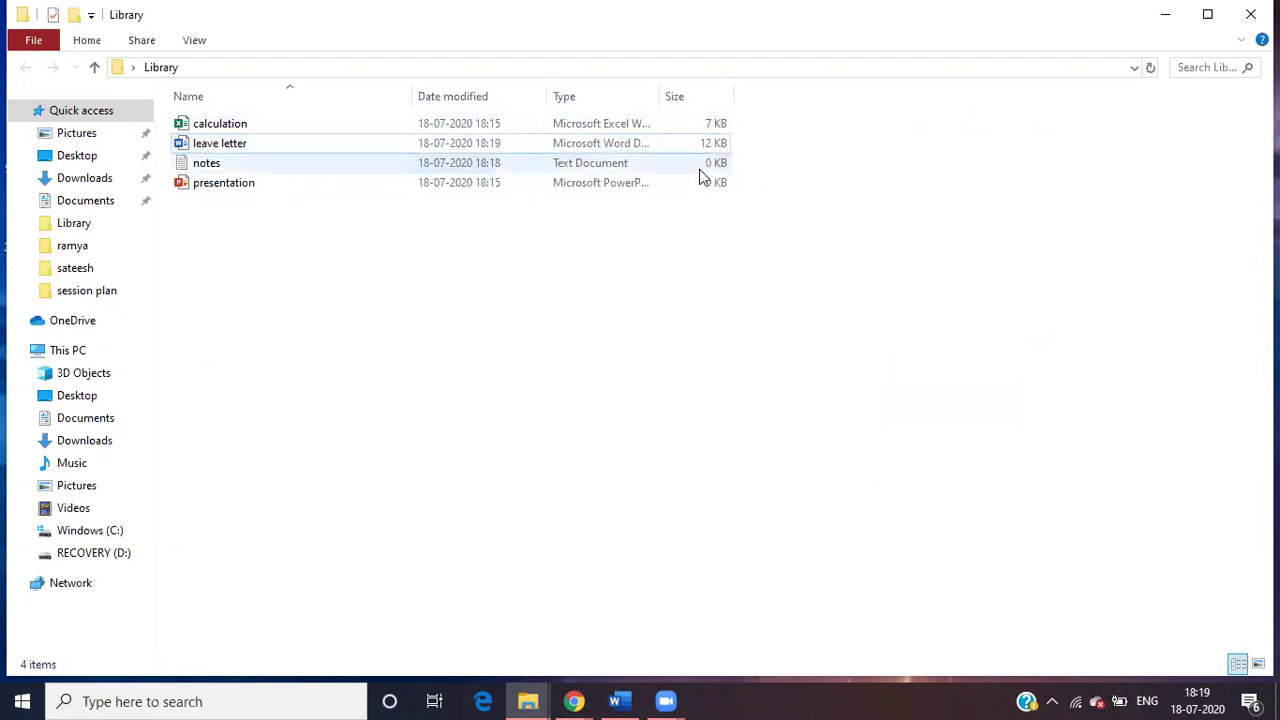
left_click(283, 124)
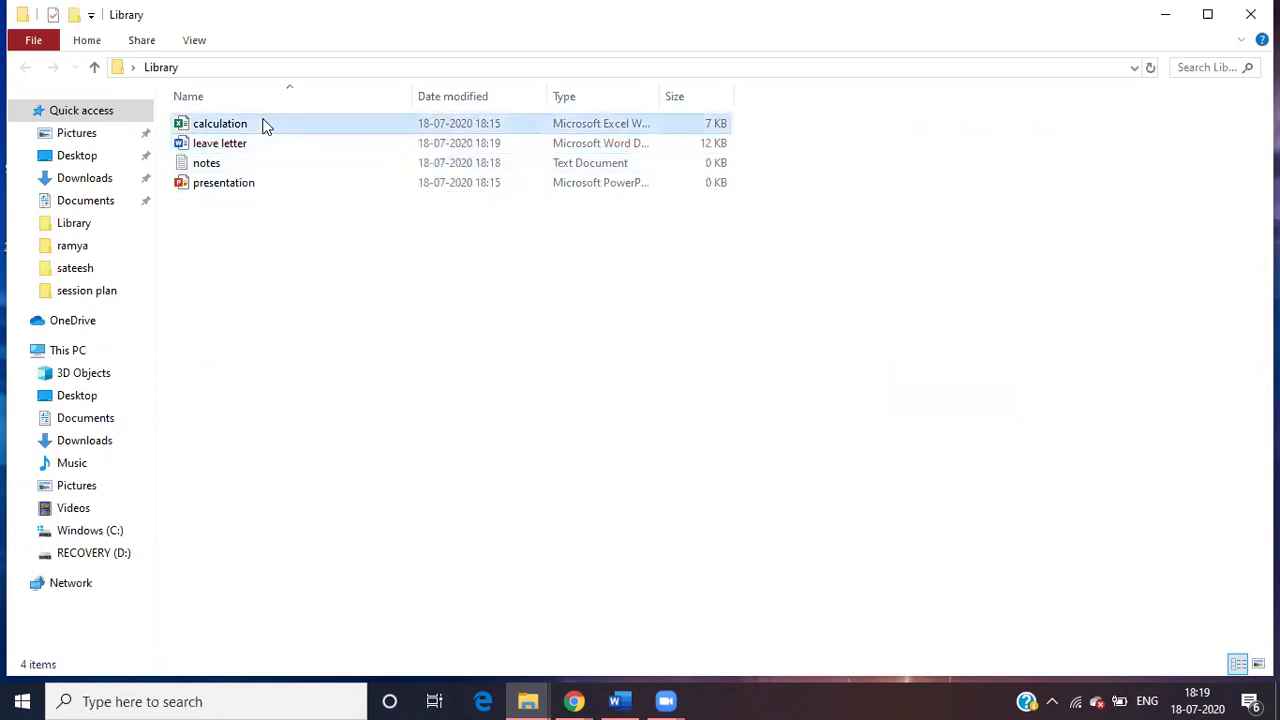
double_click(283, 124)
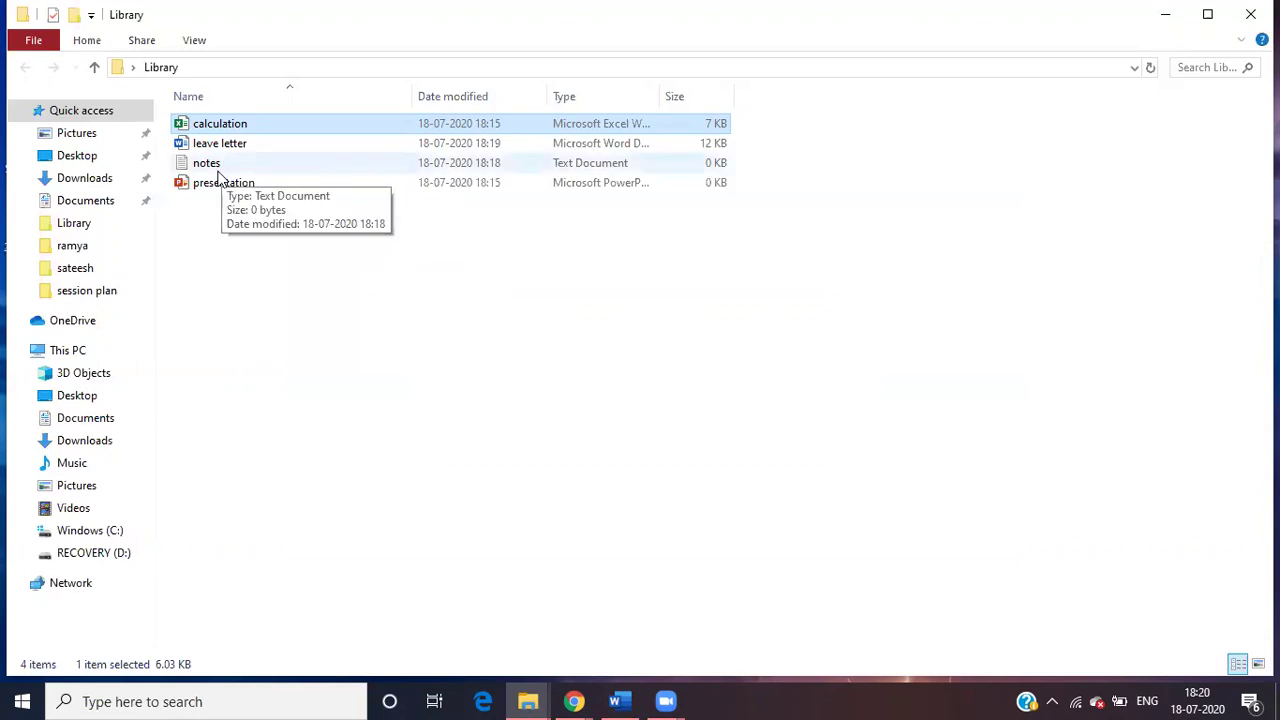
key("Return")
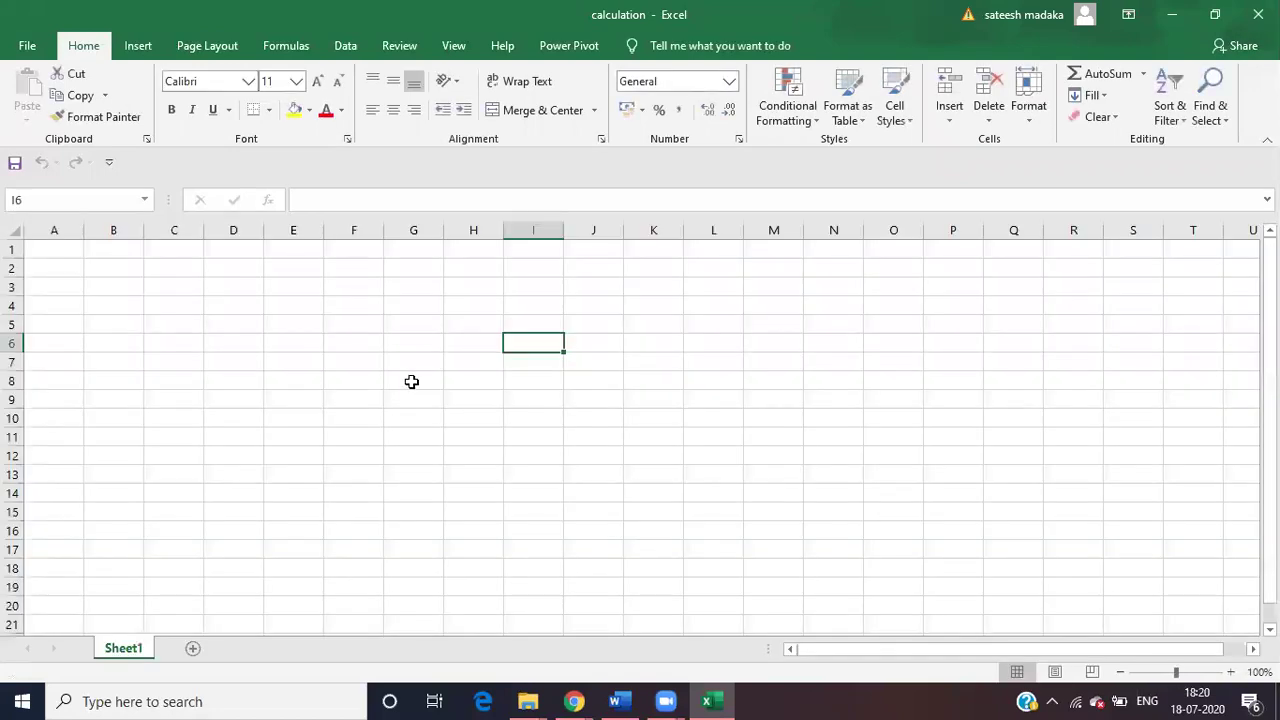
left_click(411, 381)
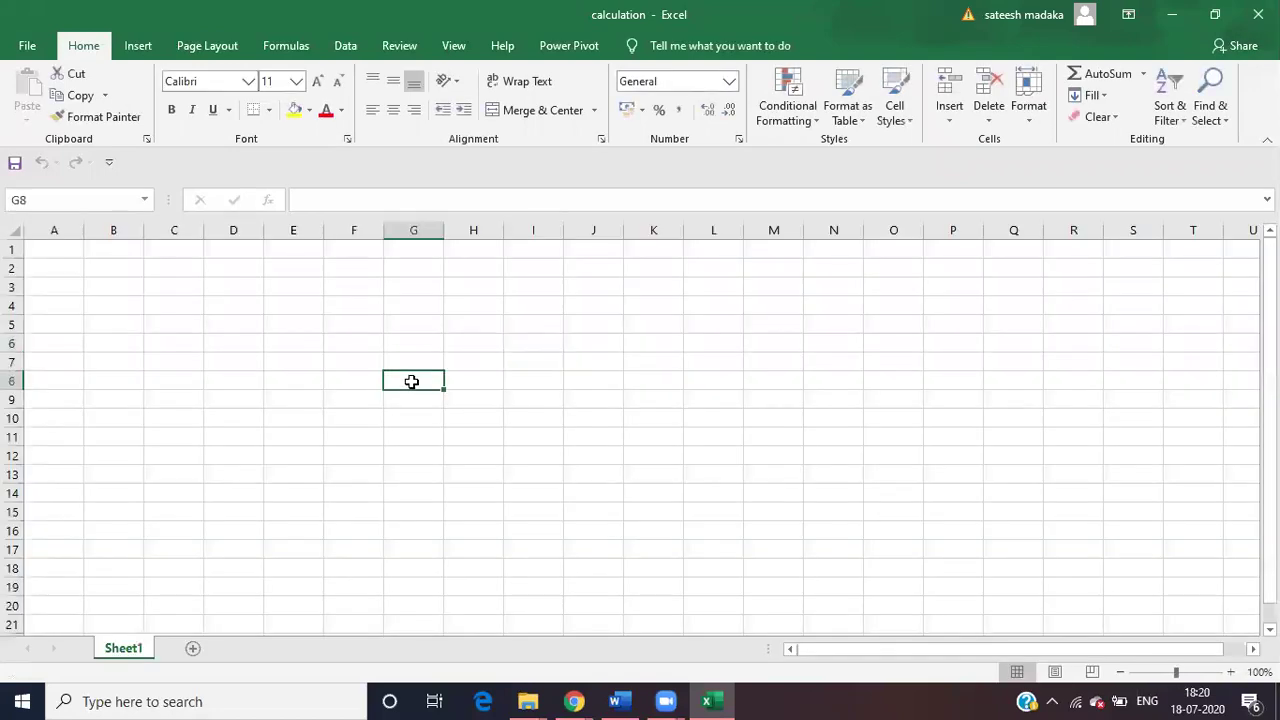
left_click(748, 316)
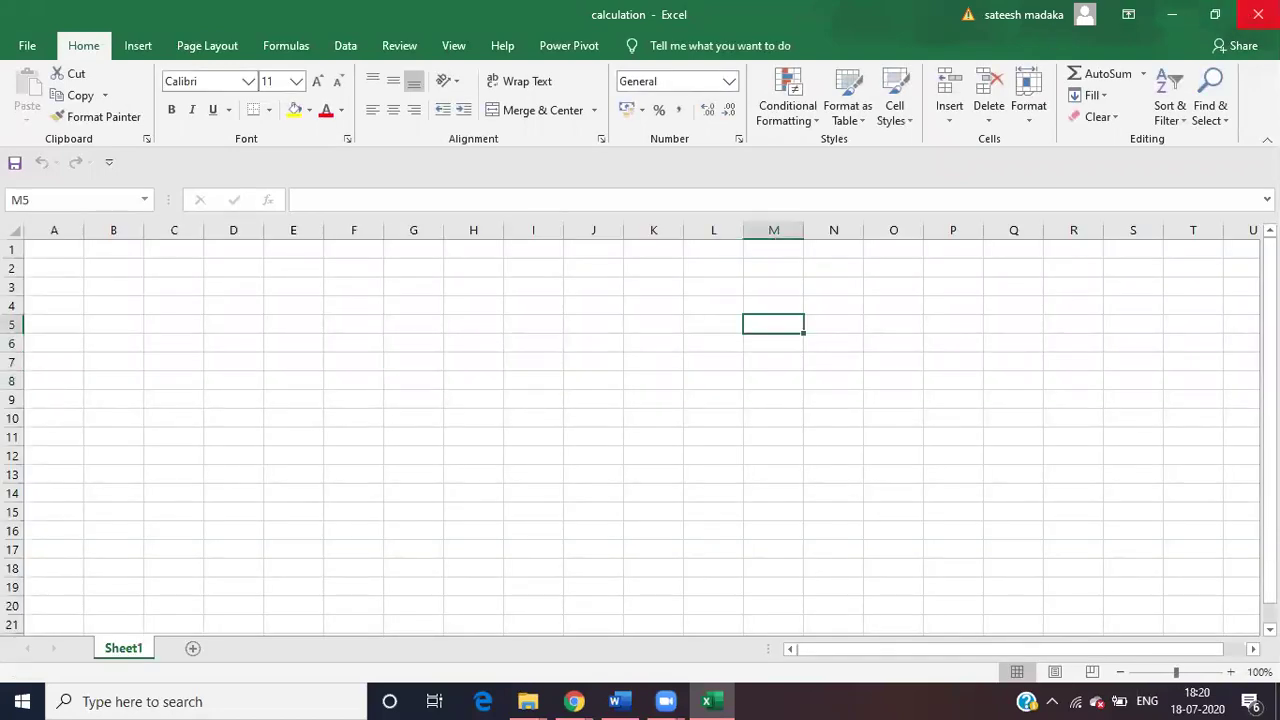
left_click(1258, 14)
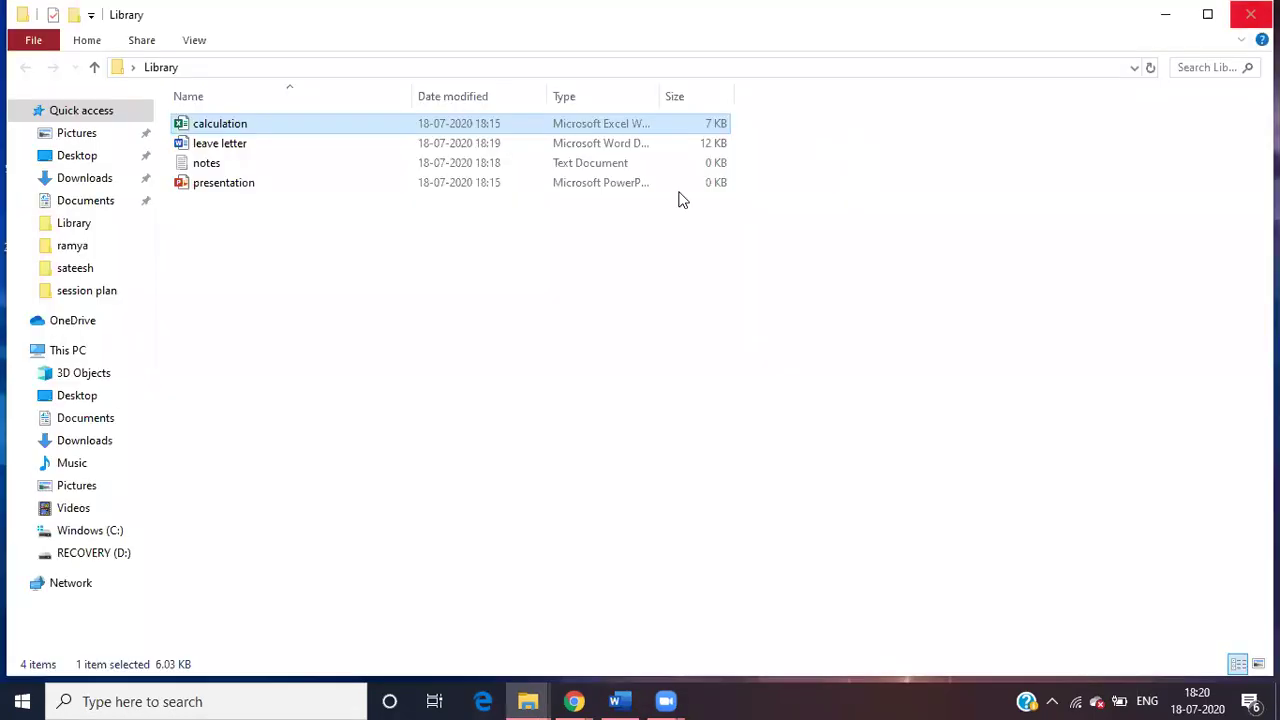
- Create a bitmap image named "hai" inside the Library folder
right_click(231, 230)
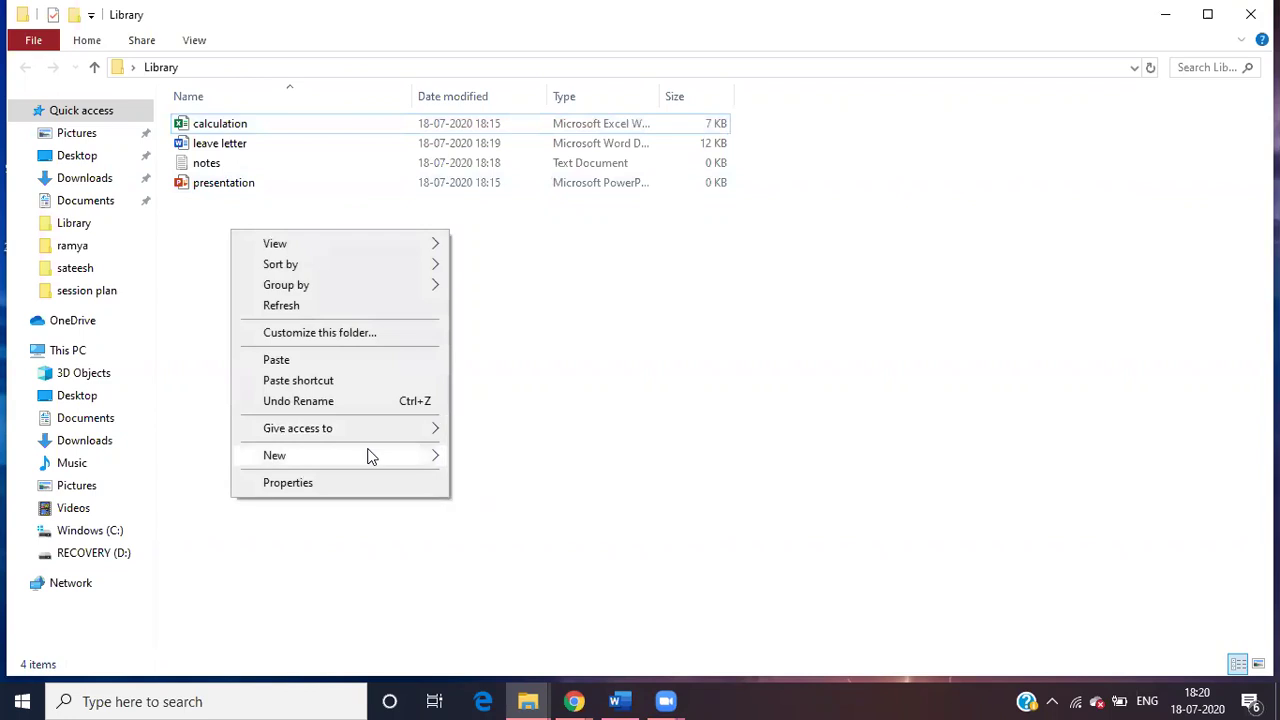
mouse_move(370, 457)
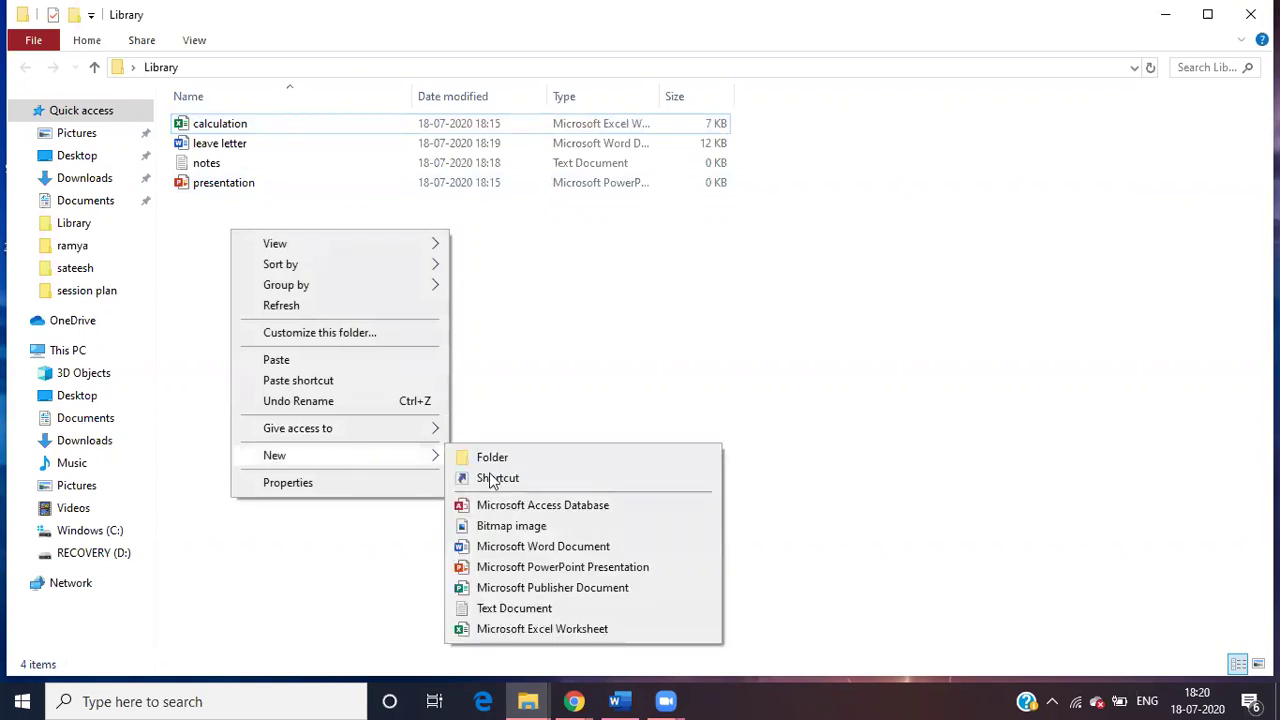
left_click(520, 530)
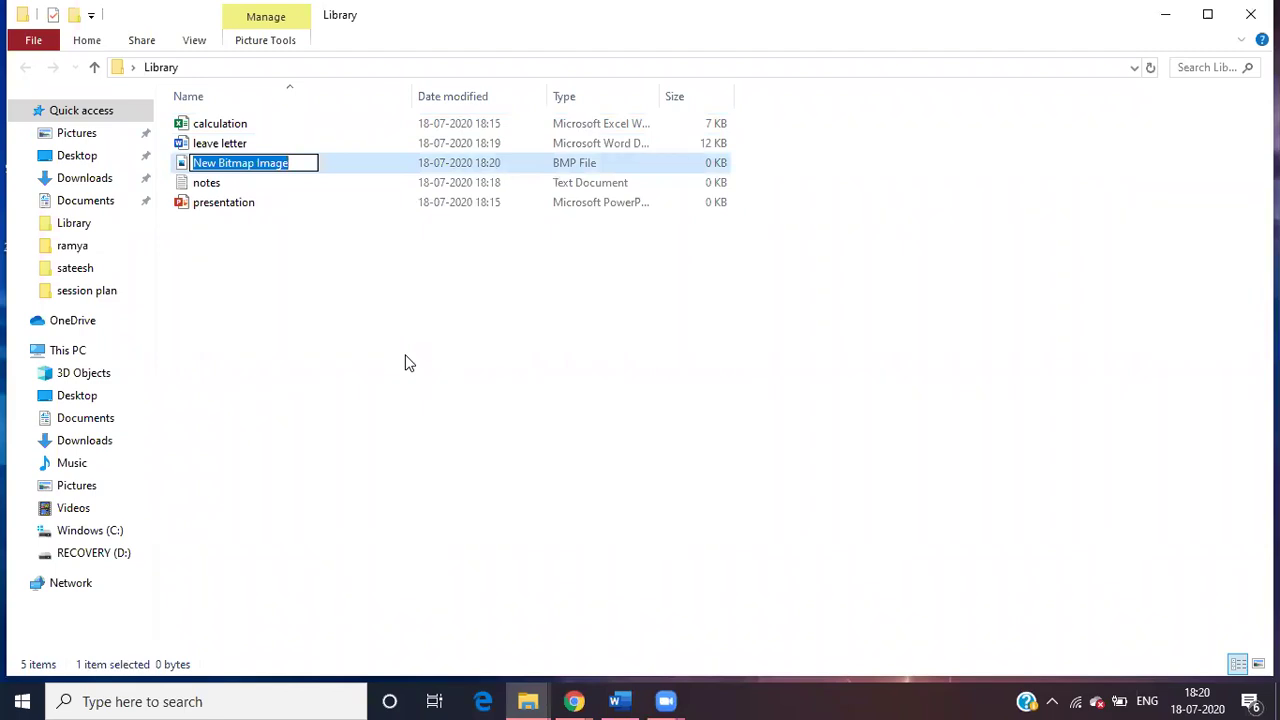
type("hai")
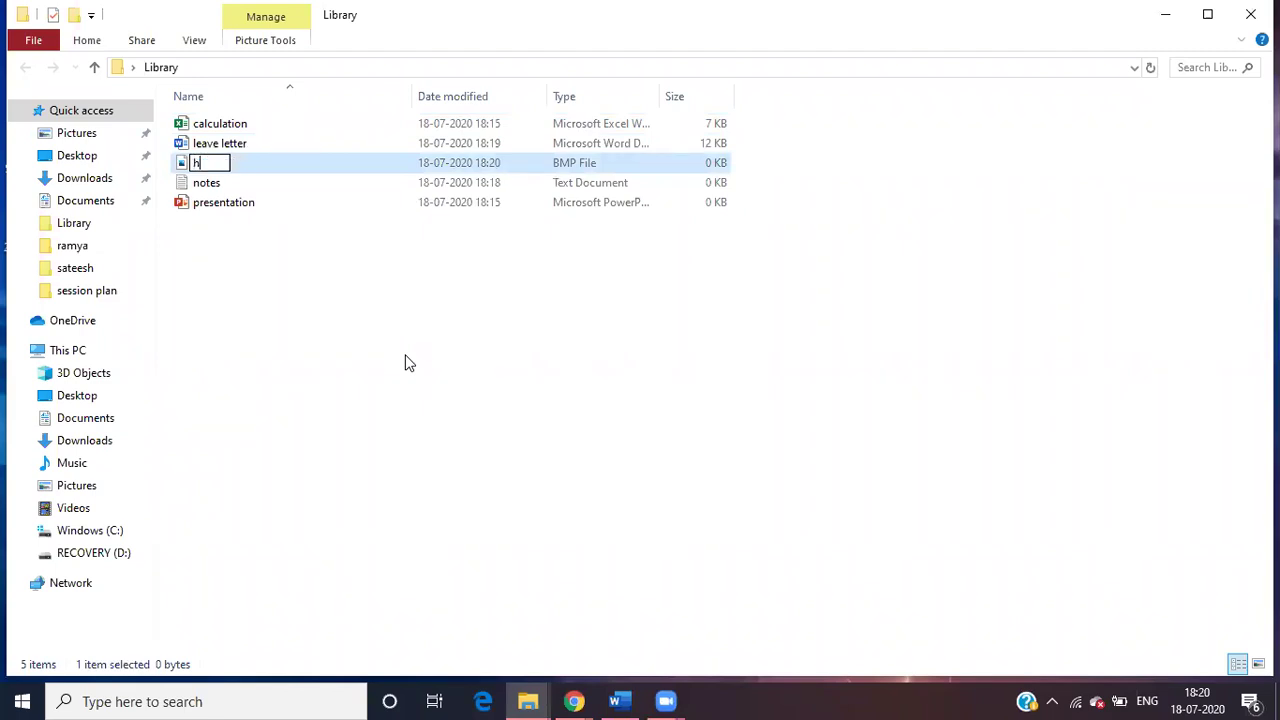
key("Return")
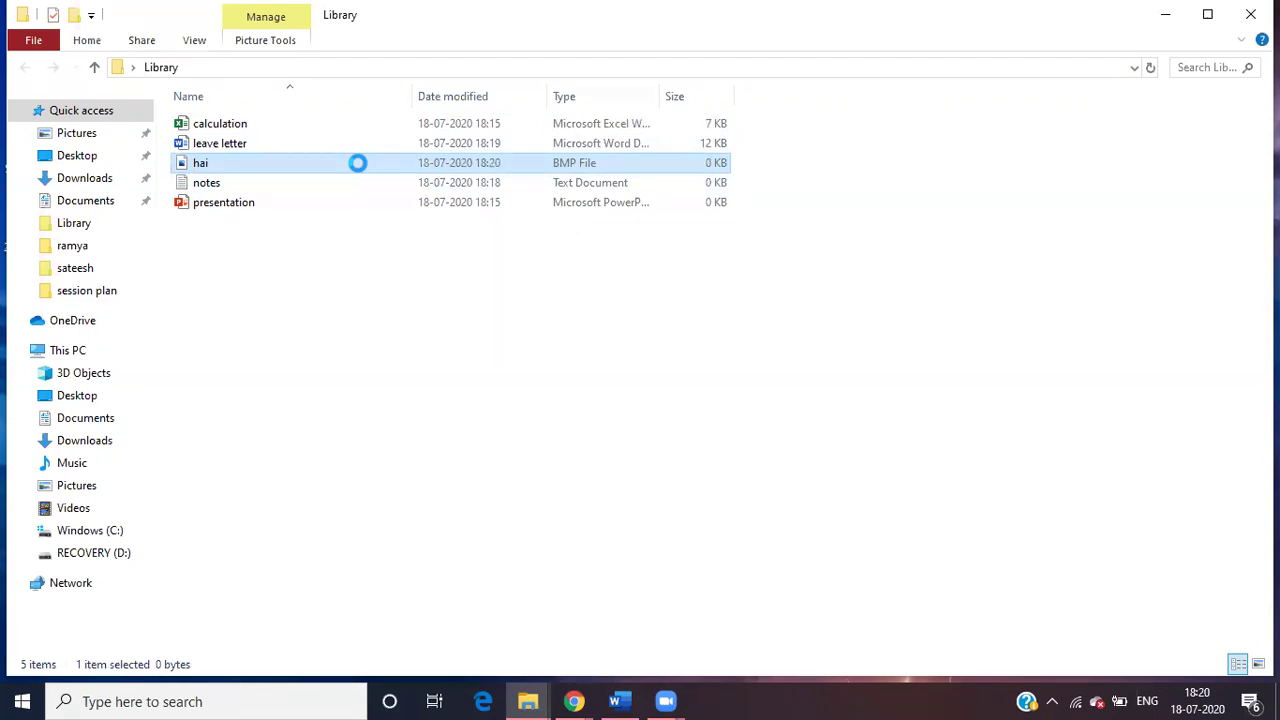
- Open the "hai" bitmap image in Photos to view it, and close it again
right_click(358, 163)
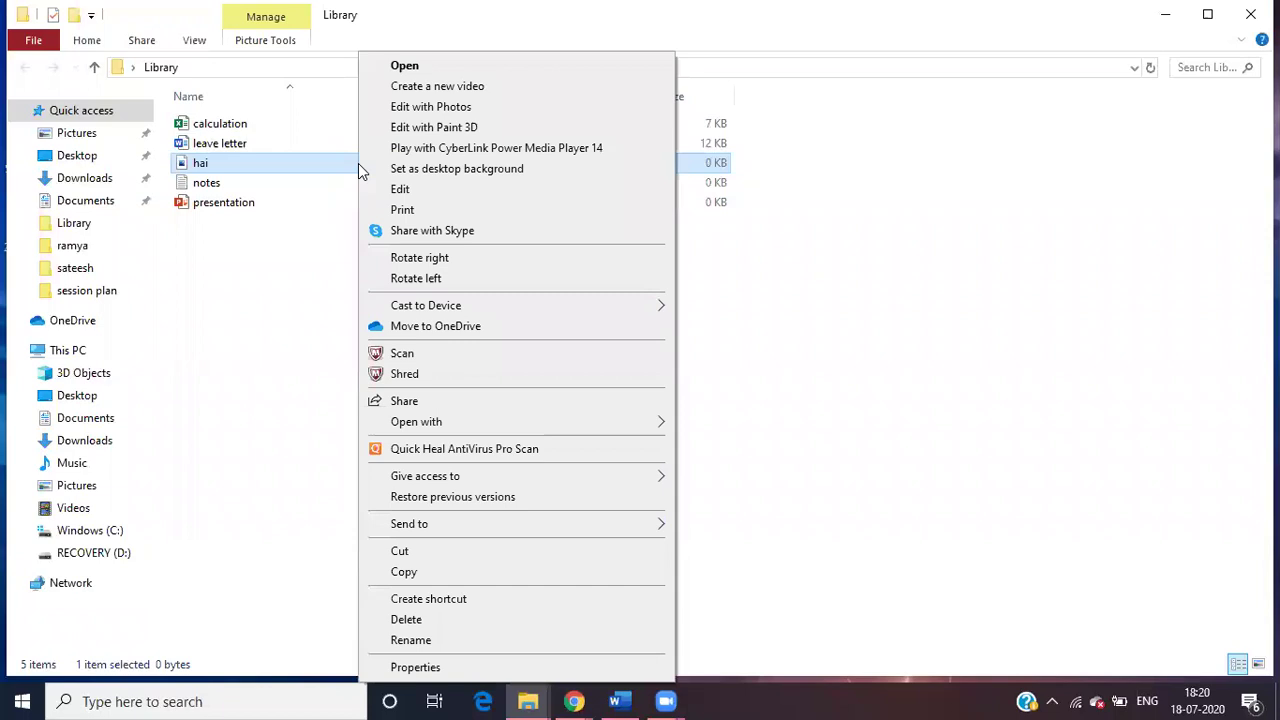
left_click(472, 65)
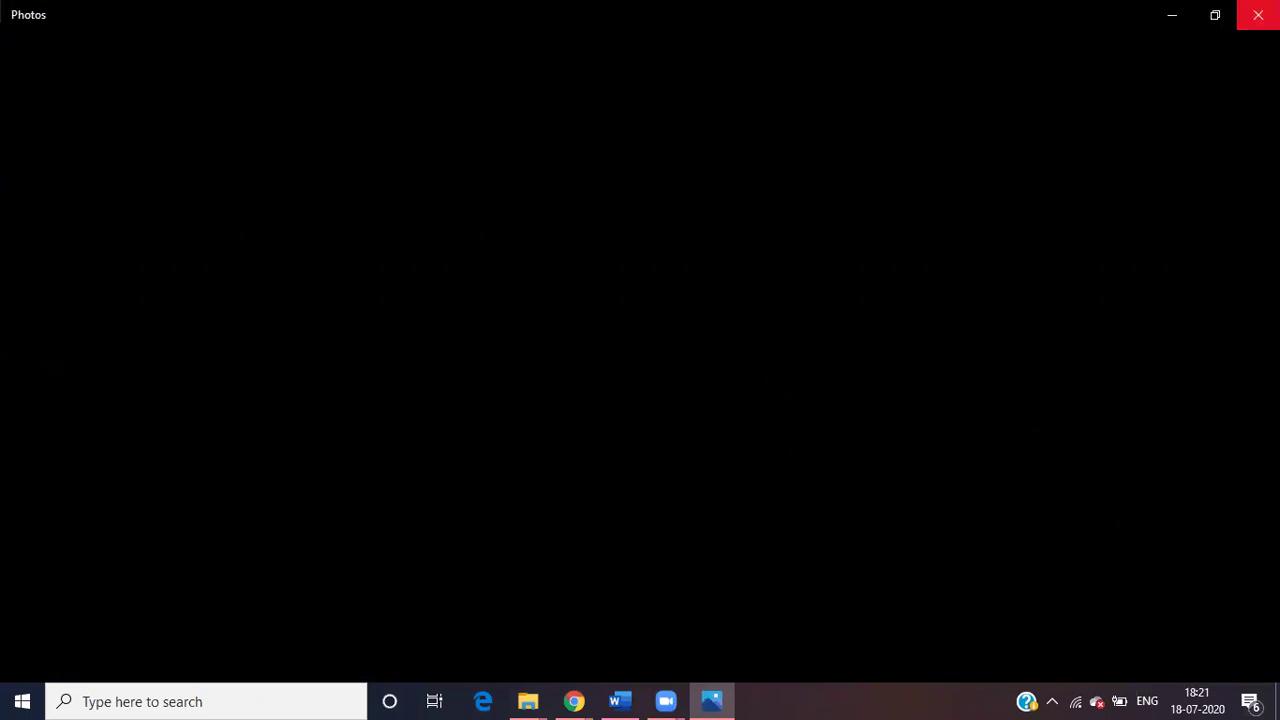
left_click(1258, 15)
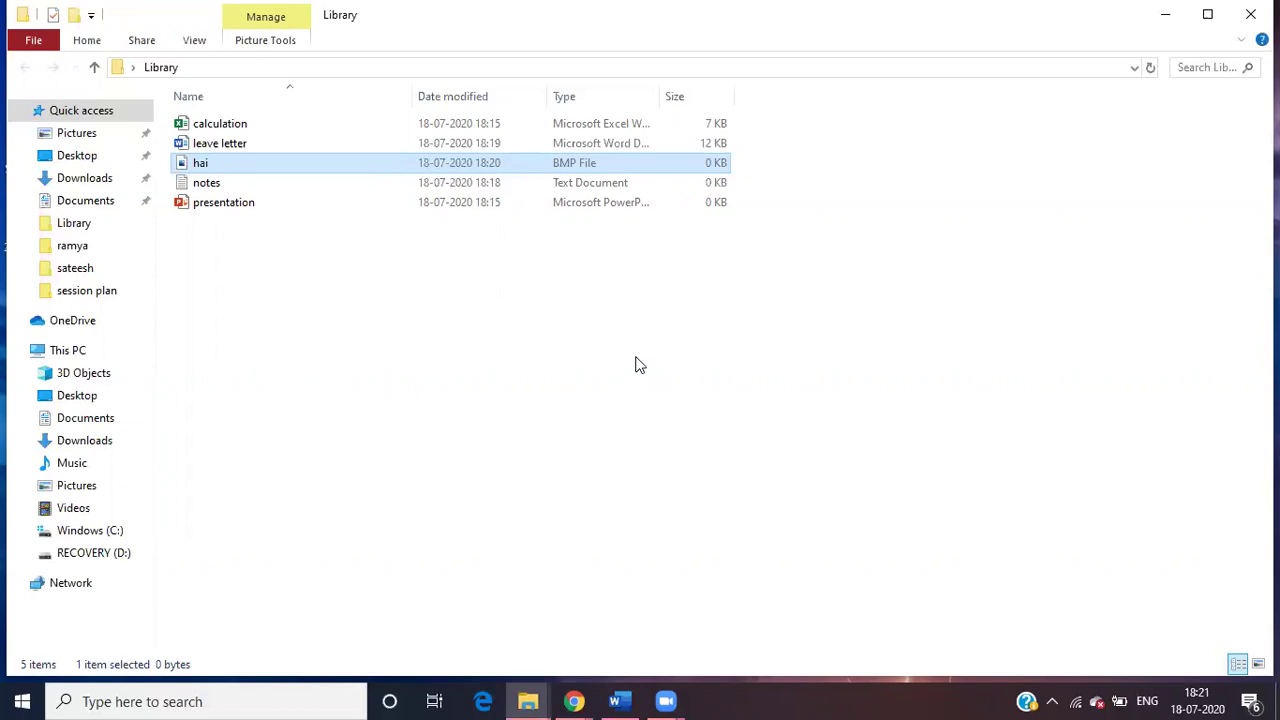
left_click(553, 330)
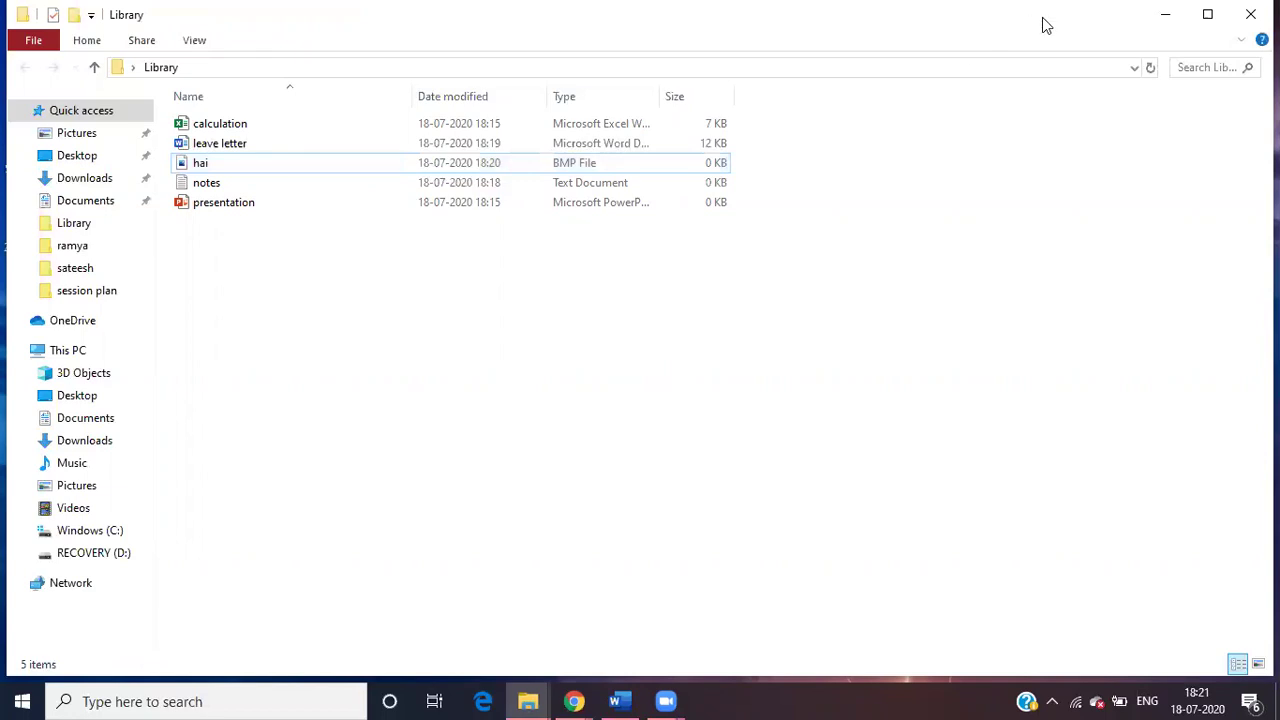
- Switch to the "july session plan 2020" document in Word and look at the MS PAINT heading and its screenshot
left_click(1165, 16)
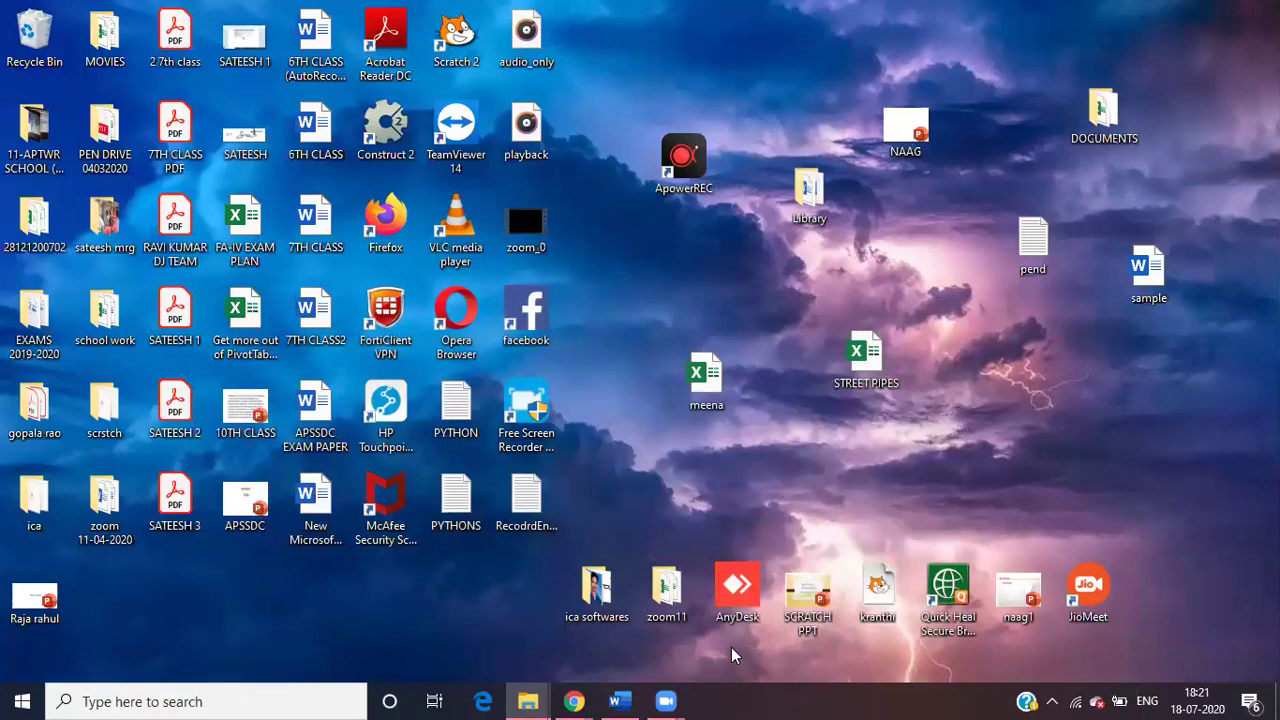
key("alt+Tab")
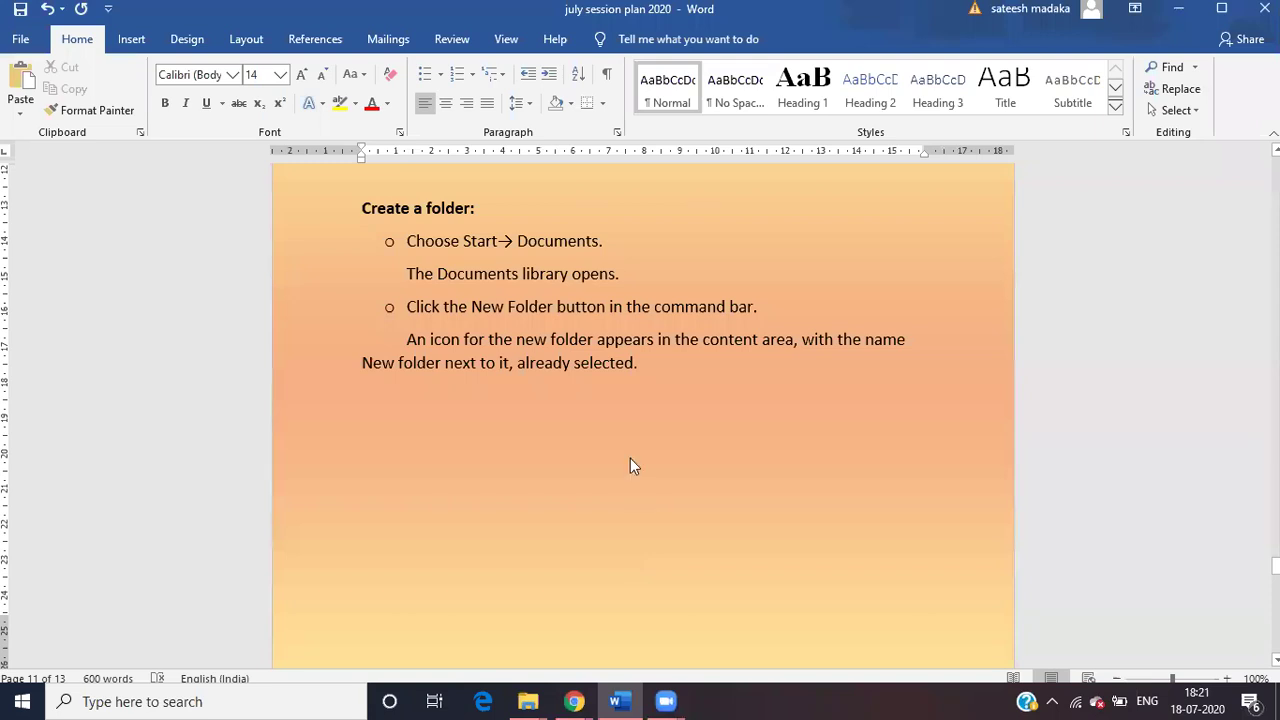
scroll(631, 463, "down", 10)
scroll(631, 457, "down", 3)
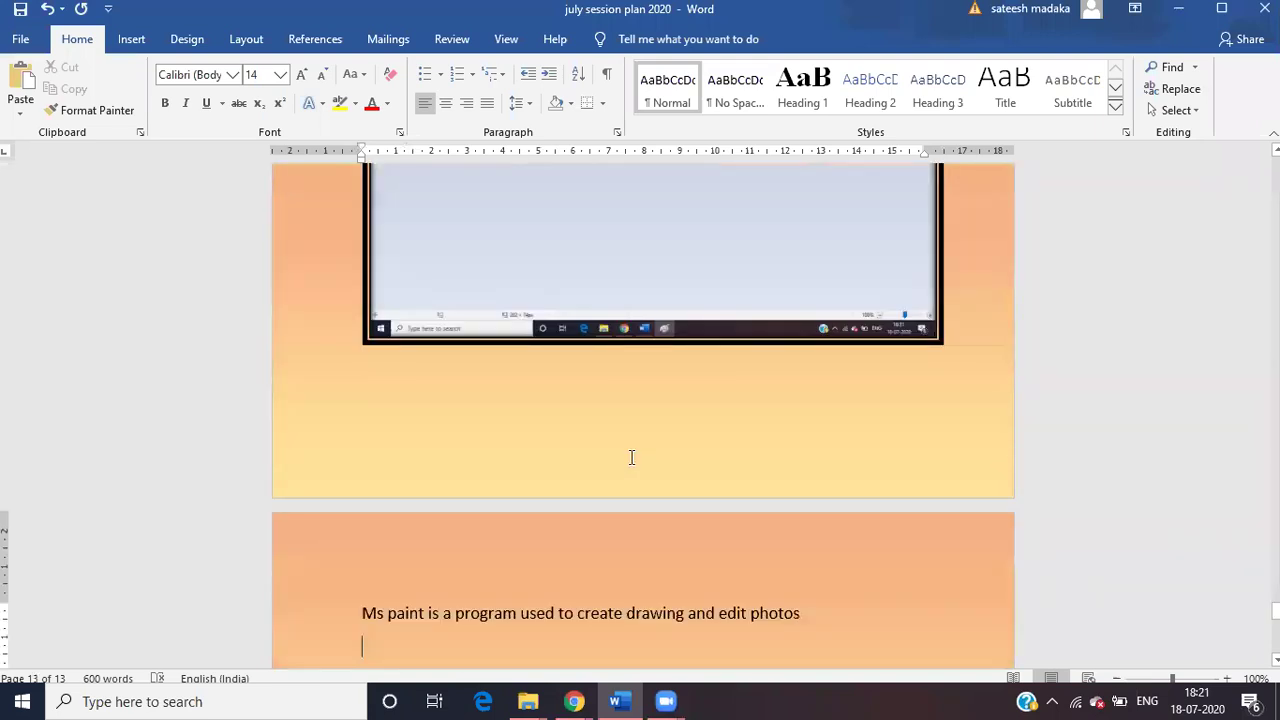
left_click(631, 457)
scroll(631, 457, "up", 2)
left_click(631, 458)
scroll(631, 457, "up", 5)
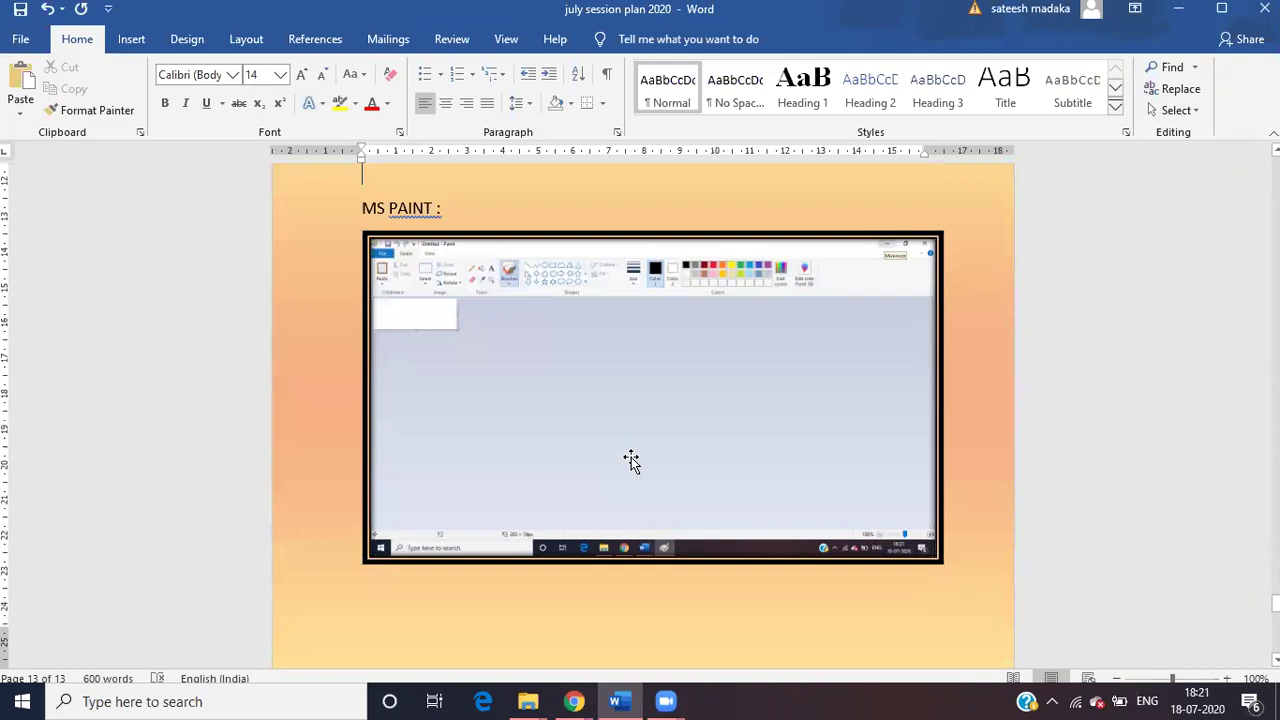
scroll(631, 460, "down", 4)
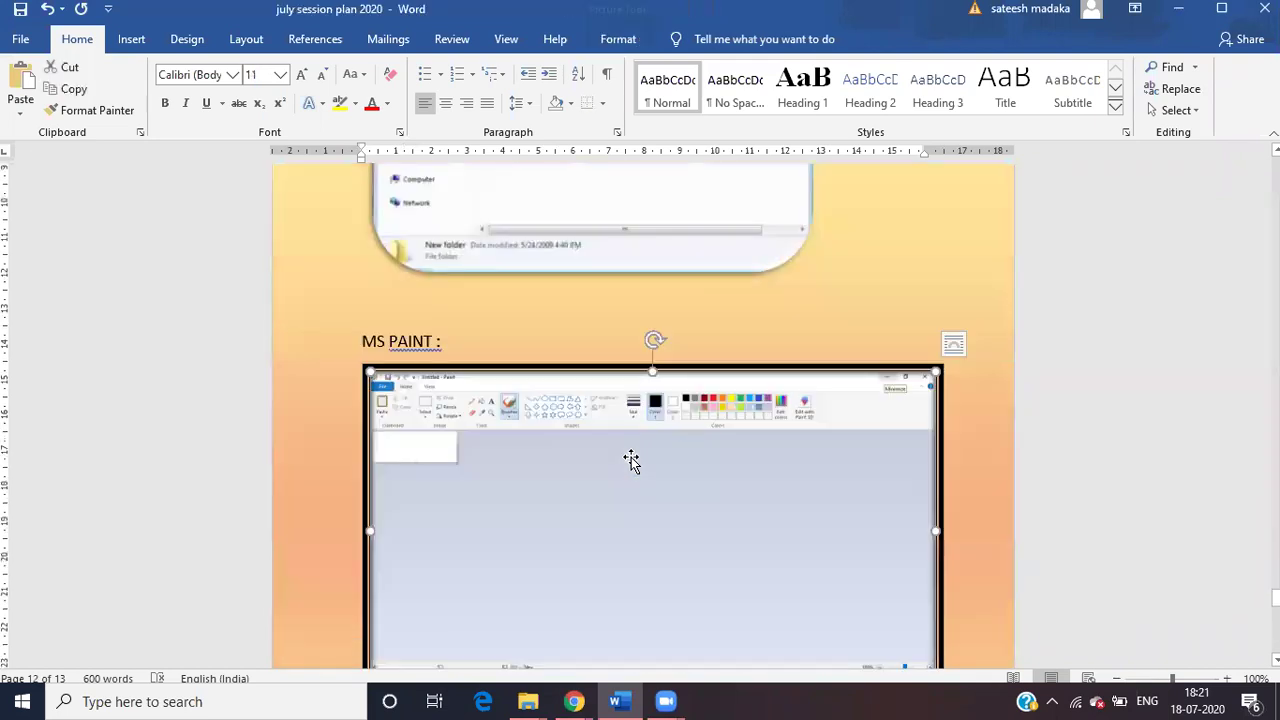
- Read the paragraphs below the Paint screenshot on what Microsoft Paint is used for and which picture files it handles
key("Down")
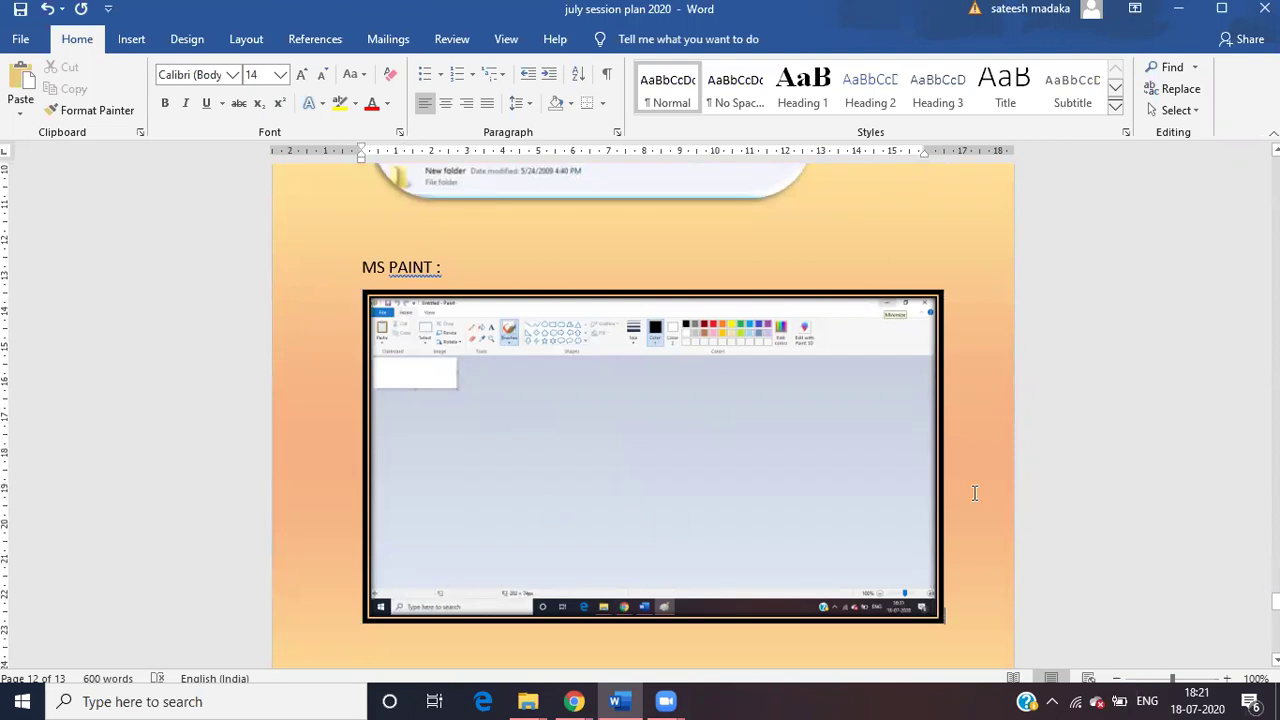
key("Down")
key("Down")
key("Down")
key("Down")
key("Down")
key("Down")
key("Down")
key("Down")
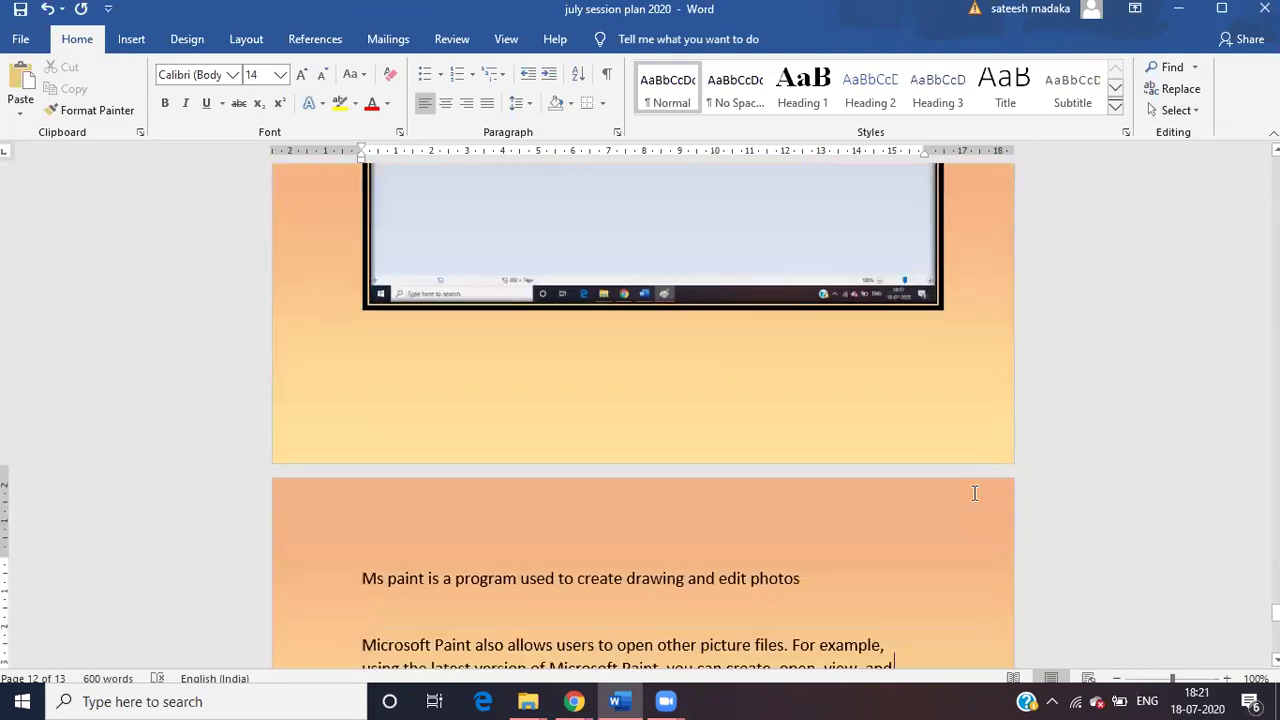
key("Down")
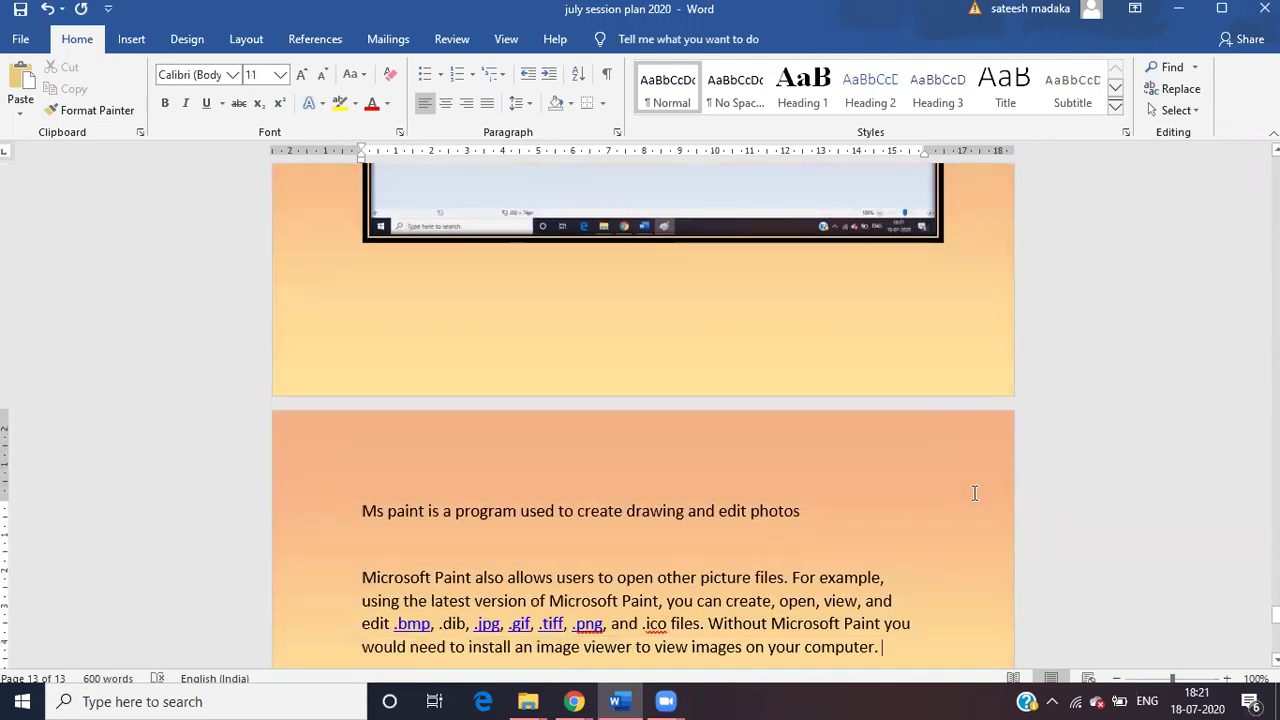
key("Down")
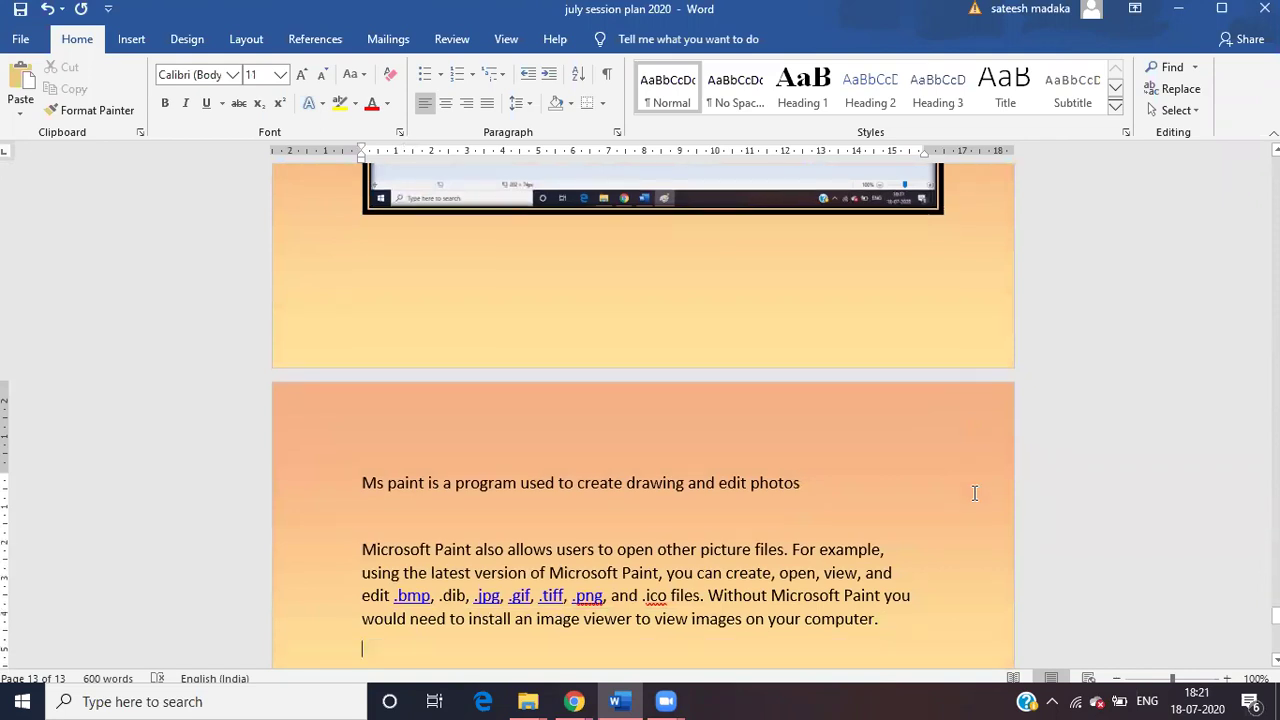
key("Return")
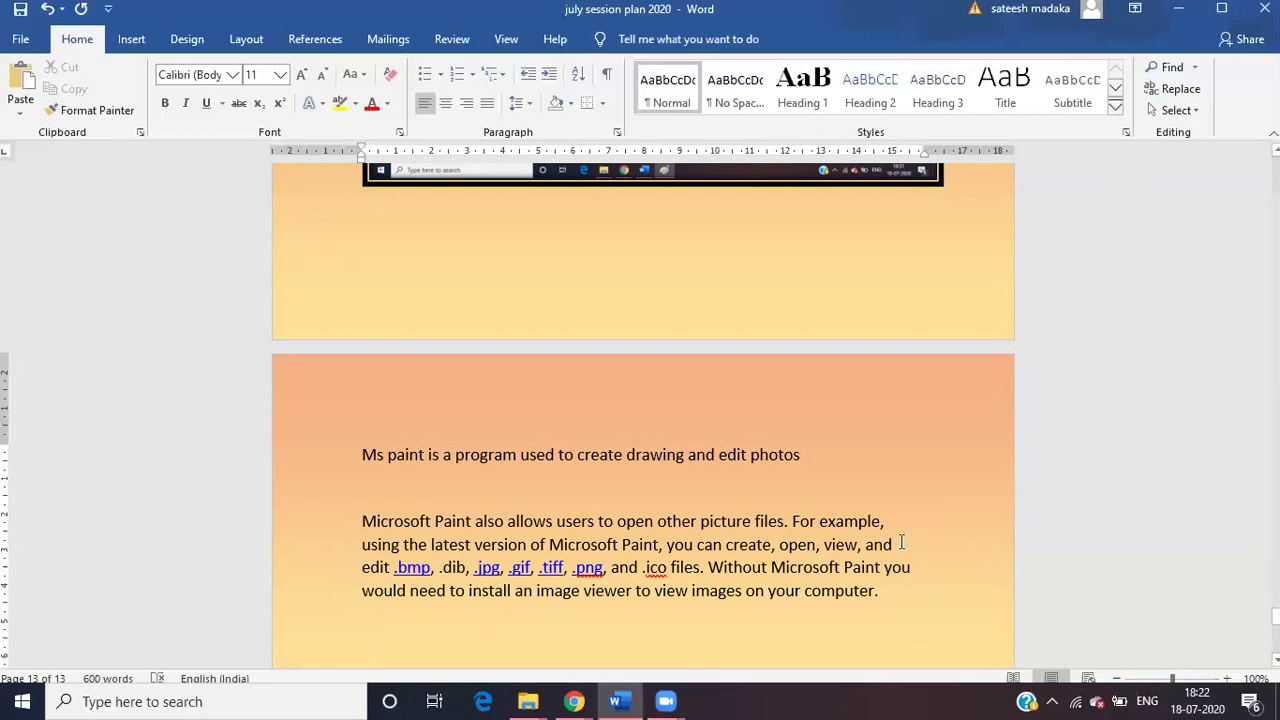
left_click(924, 288)
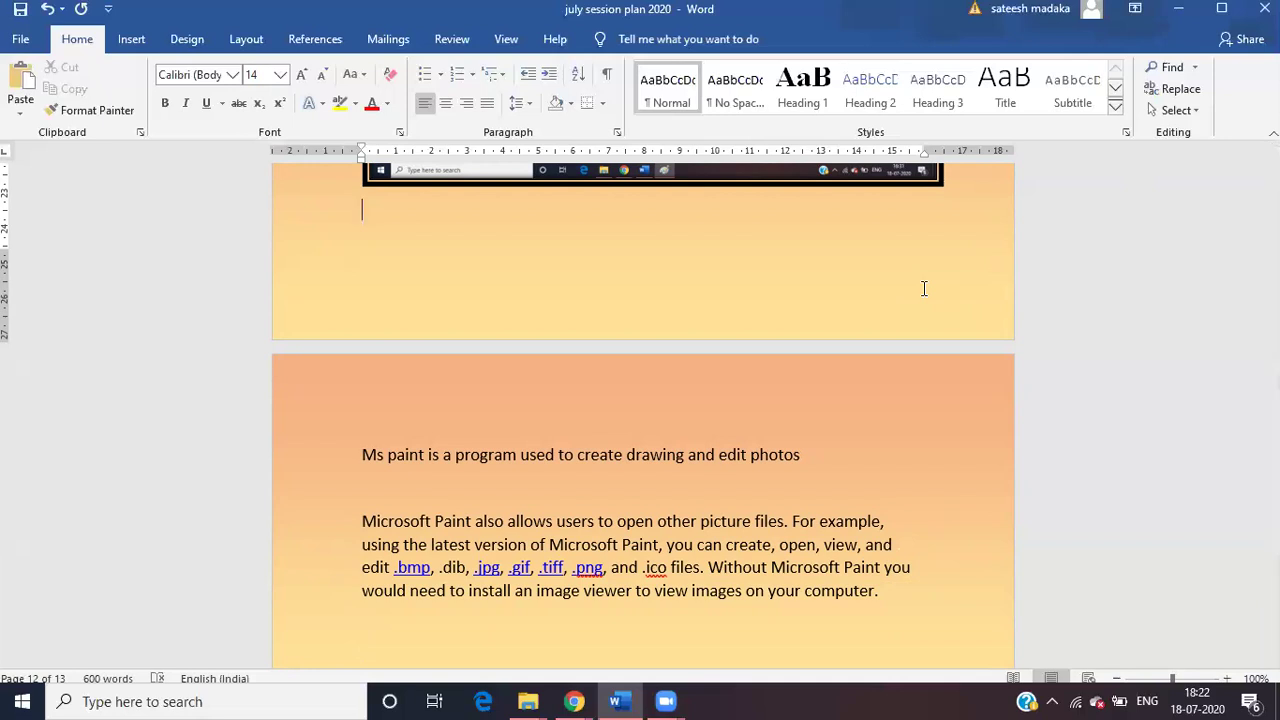
- Enter "mapaint" as the program name in the Windows Run dialog
key("super+r")
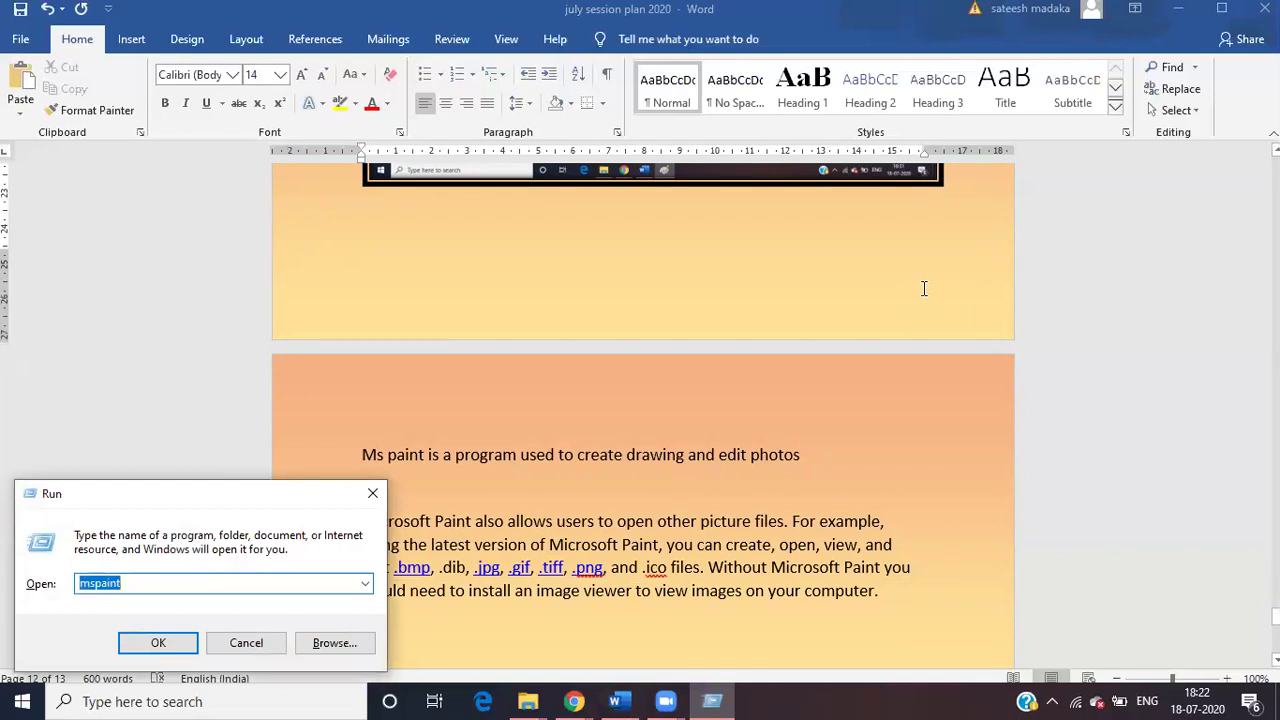
type("mapaint")
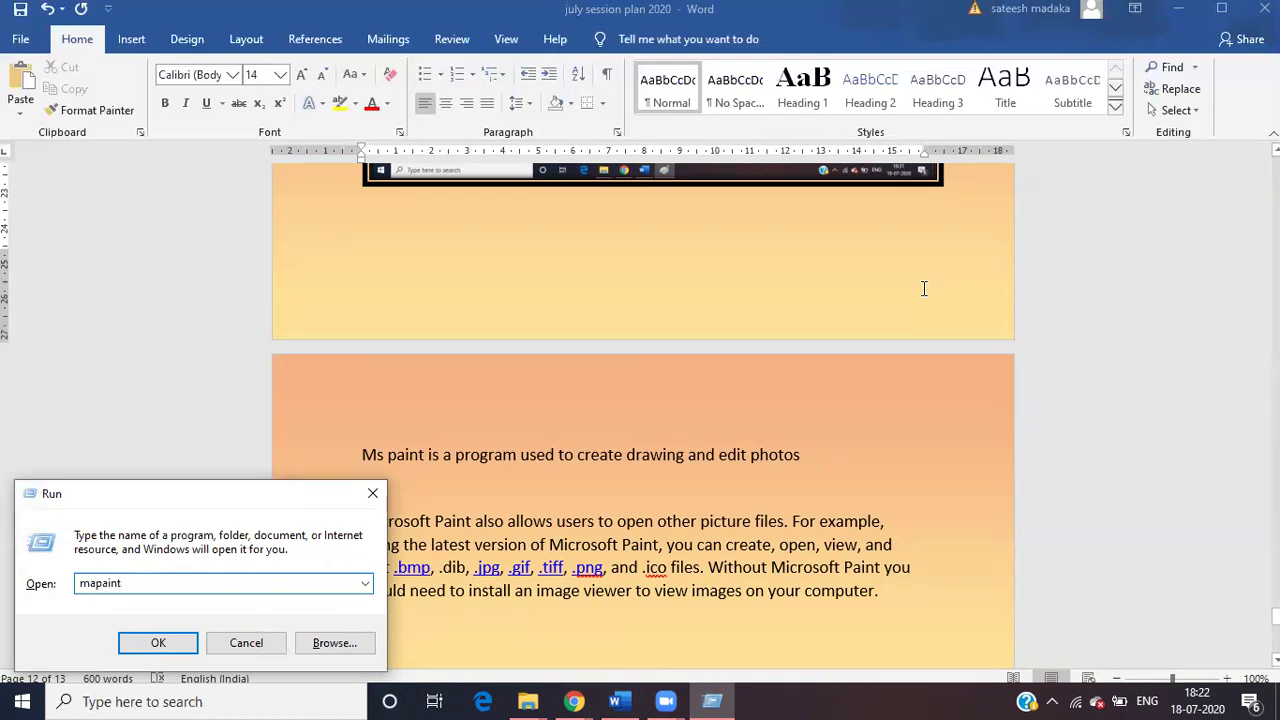